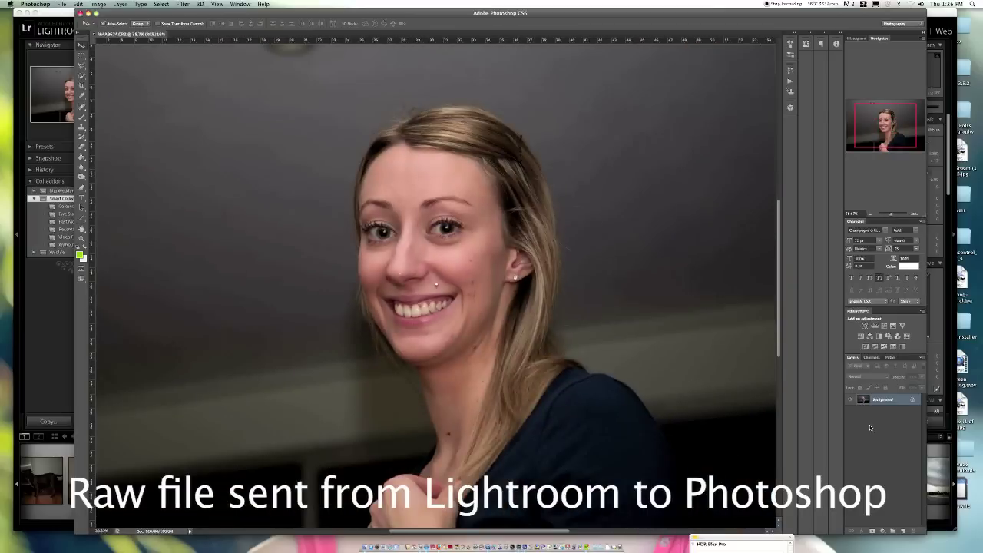
Open the Color Picker from the foreground colour swatch
click(80, 256)
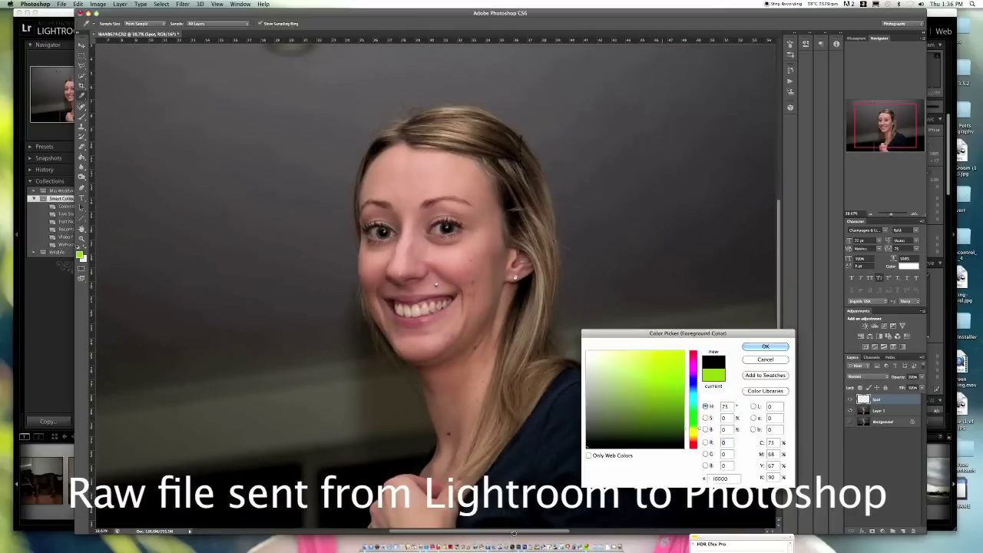
With the Spot Healing Brush, heal the two cheek blemishes and the chin blemish
key(Return)
key(j)
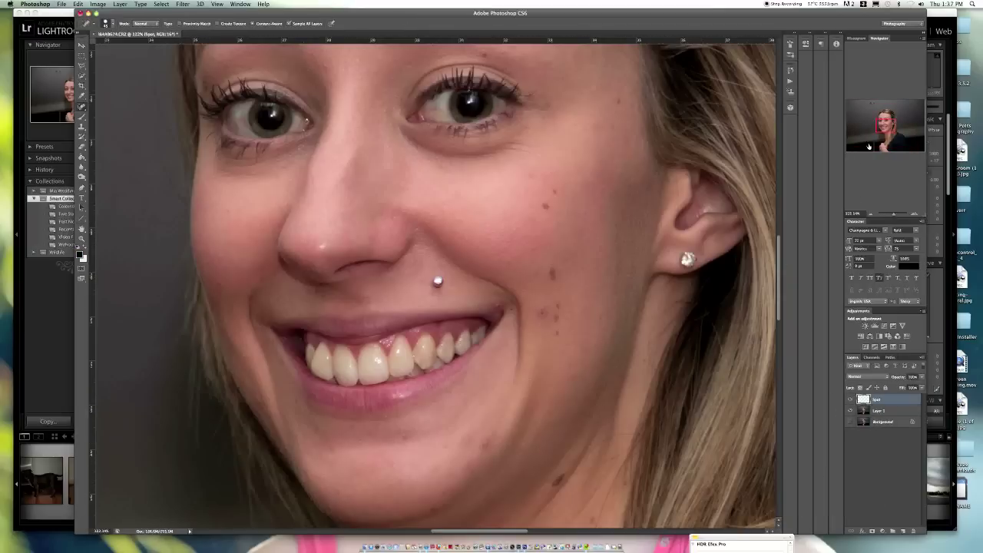
key(super+plus)
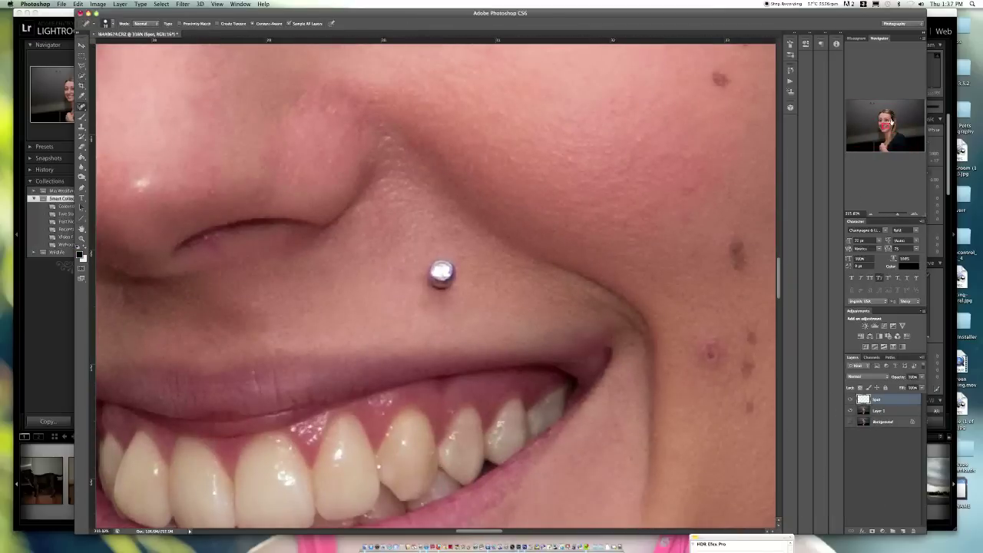
scroll(492, 284, down, 5)
click(504, 180)
scroll(614, 285, down, 3)
click(497, 310)
click(684, 409)
Heal the three small moles on the neck
scroll(389, 432, left, 5)
scroll(388, 432, down, 2)
scroll(281, 231, up, 2)
scroll(281, 231, up, 5)
scroll(281, 230, up, 5)
scroll(311, 332, down, 1)
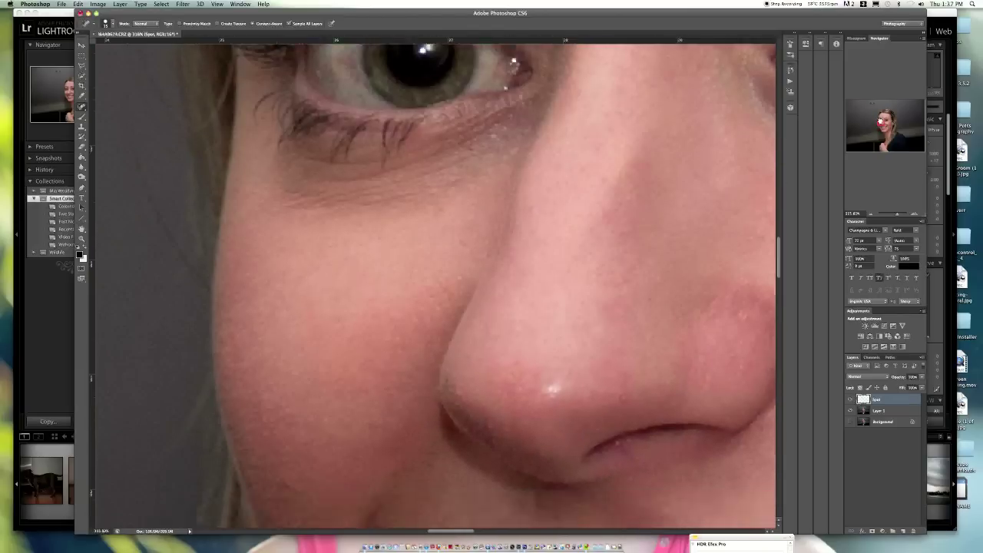
scroll(500, 235, left, 3)
scroll(538, 246, up, 2)
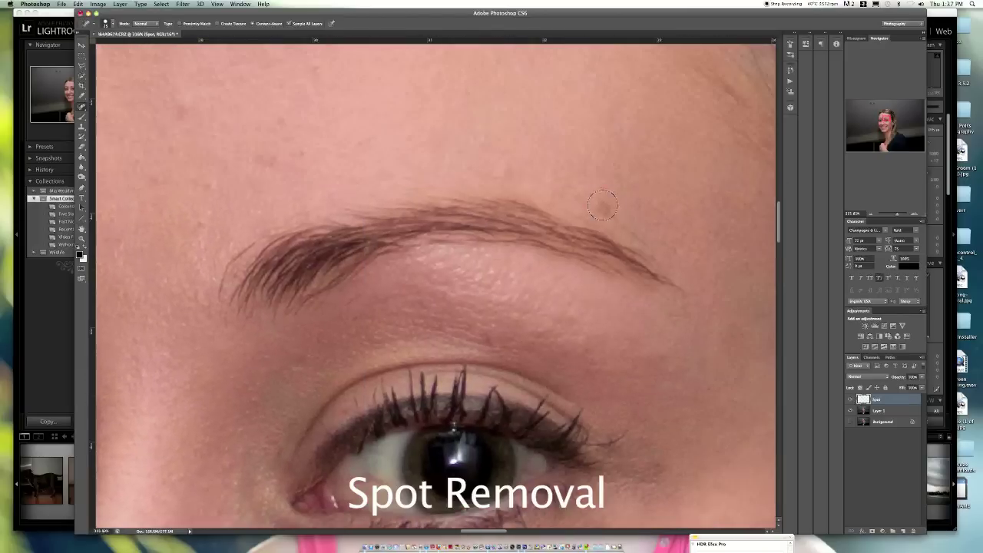
scroll(584, 253, down, 4)
scroll(584, 253, right, 4)
scroll(610, 257, down, 3)
scroll(237, 184, down, 3)
scroll(237, 184, right, 3)
scroll(384, 230, down, 3)
scroll(496, 273, down, 3)
click(478, 444)
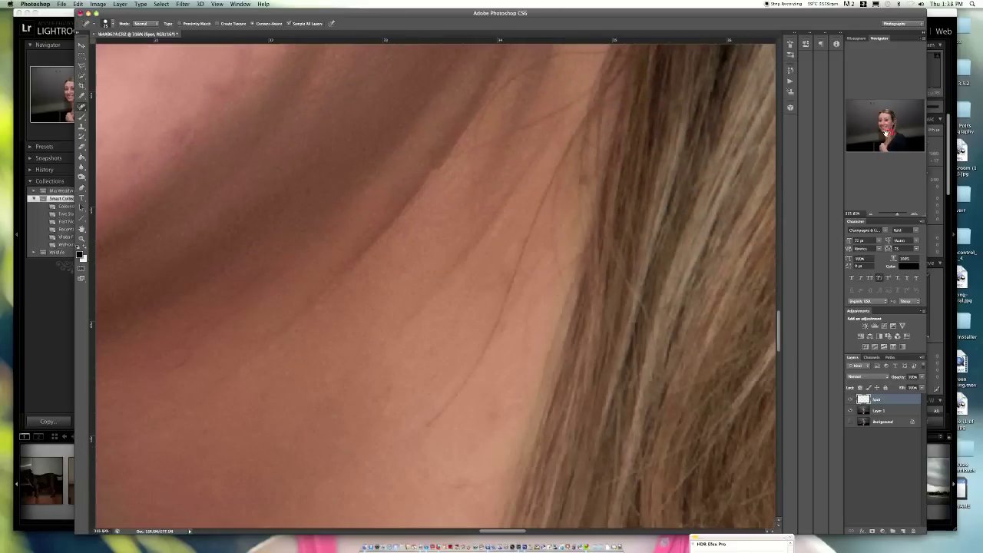
scroll(410, 432, left, 3)
click(411, 433)
scroll(645, 153, down, 3)
click(437, 282)
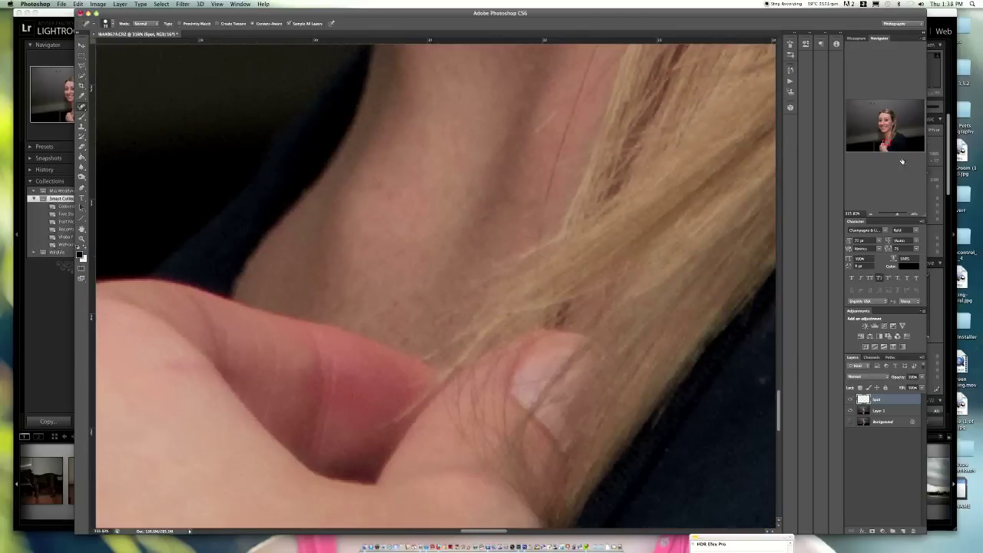
Heal the red spot on the forehead and zoom out to the whole face
click(910, 118)
drag(910, 118, 886, 115)
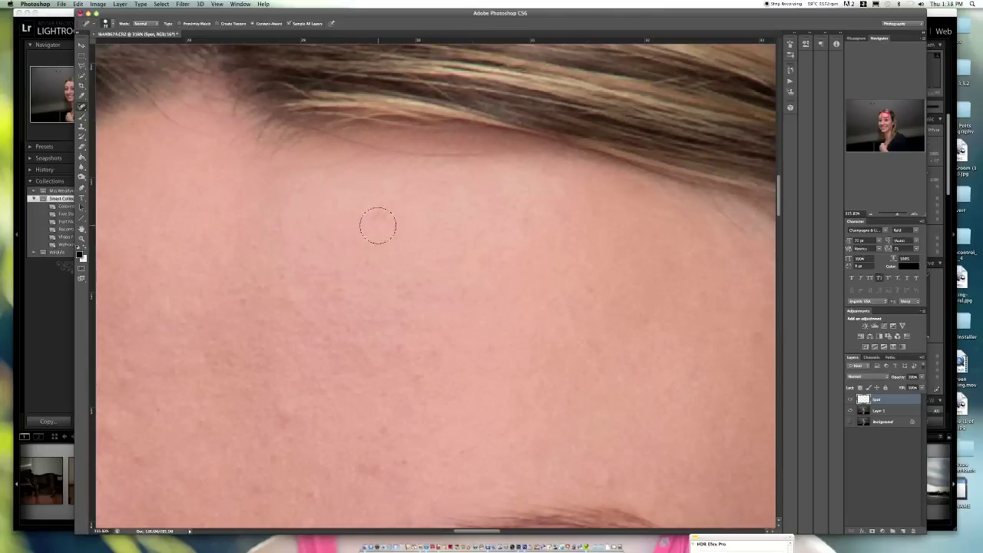
scroll(208, 323, down, 5)
click(476, 376)
scroll(718, 197, down, 5)
scroll(463, 202, down, 5)
drag(899, 218, 891, 215)
View only the Spot layer's healing patches, then show all layers again
alt+click(850, 400)
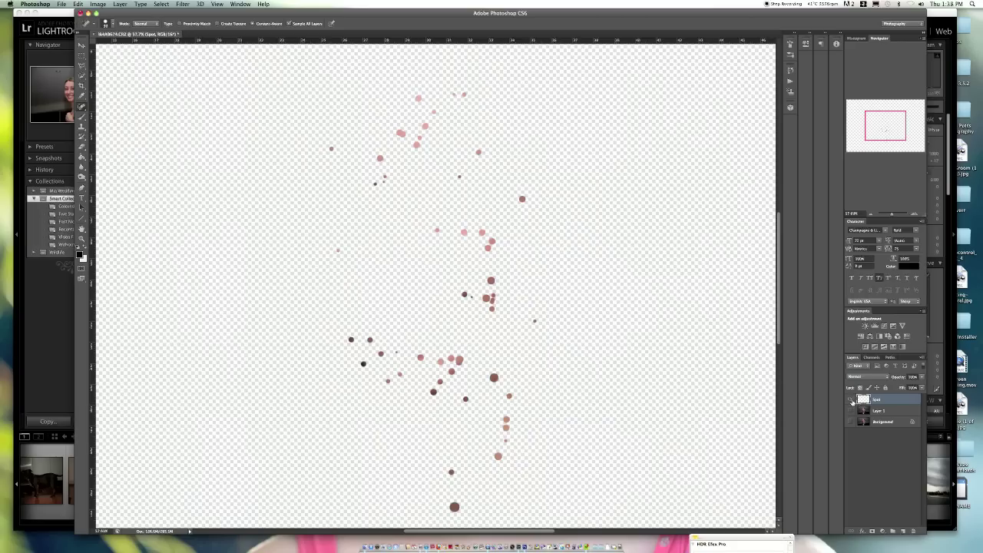
alt+click(850, 400)
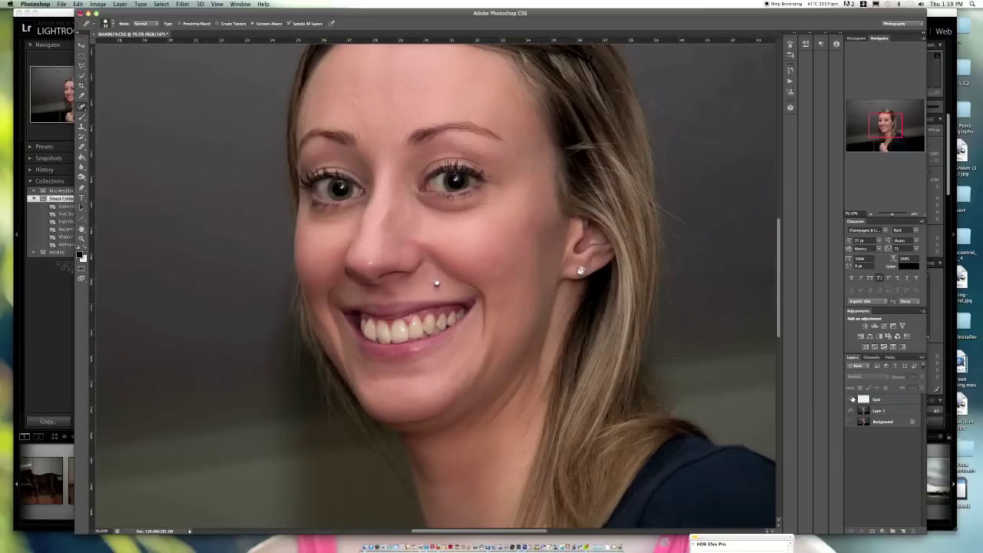
click(904, 532)
text(Smooth)
Name the layer Smooth and blend the skin with the Mixer Brush at 100% zoom
key(Return)
drag(81, 115, 115, 132)
drag(883, 216, 896, 216)
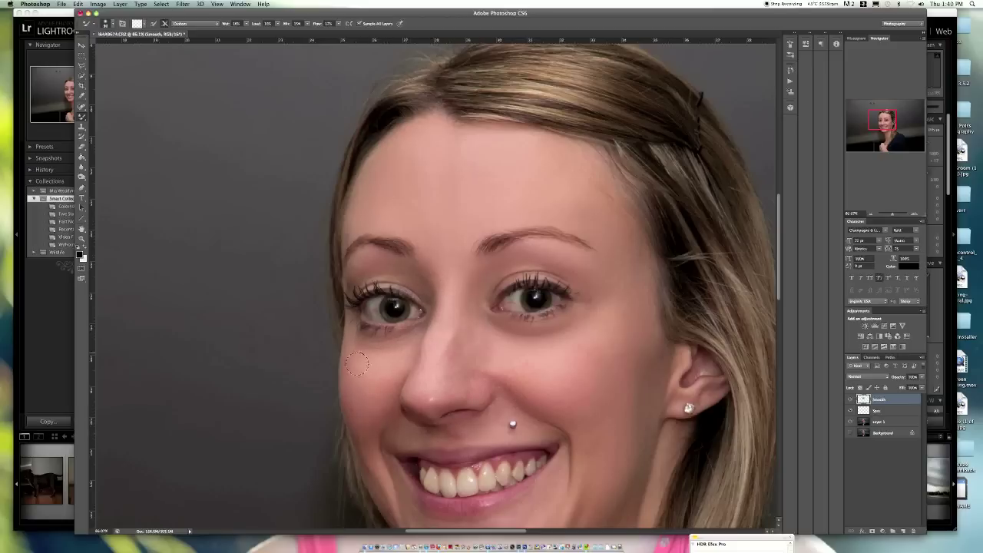
scroll(723, 216, down, 5)
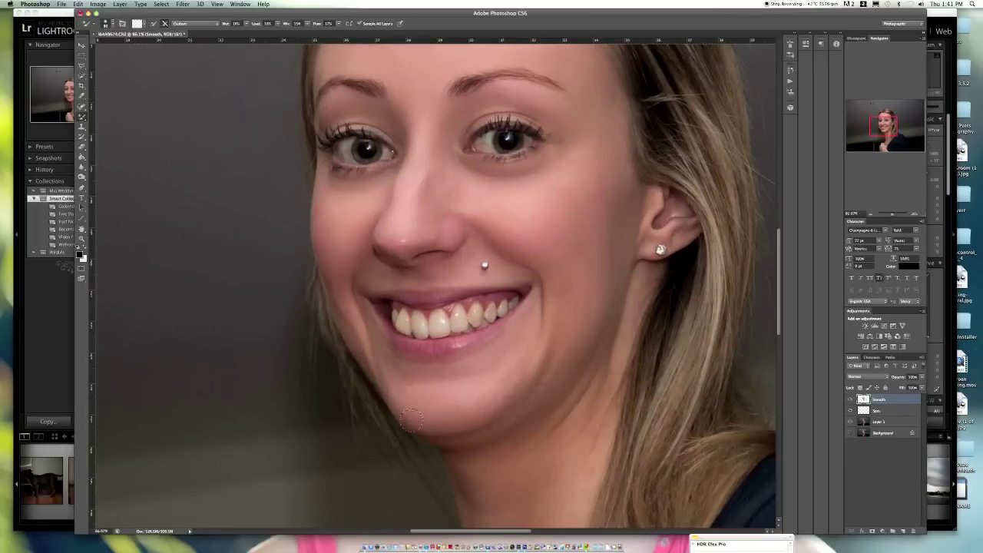
scroll(547, 246, up, 3)
scroll(472, 281, down, 10)
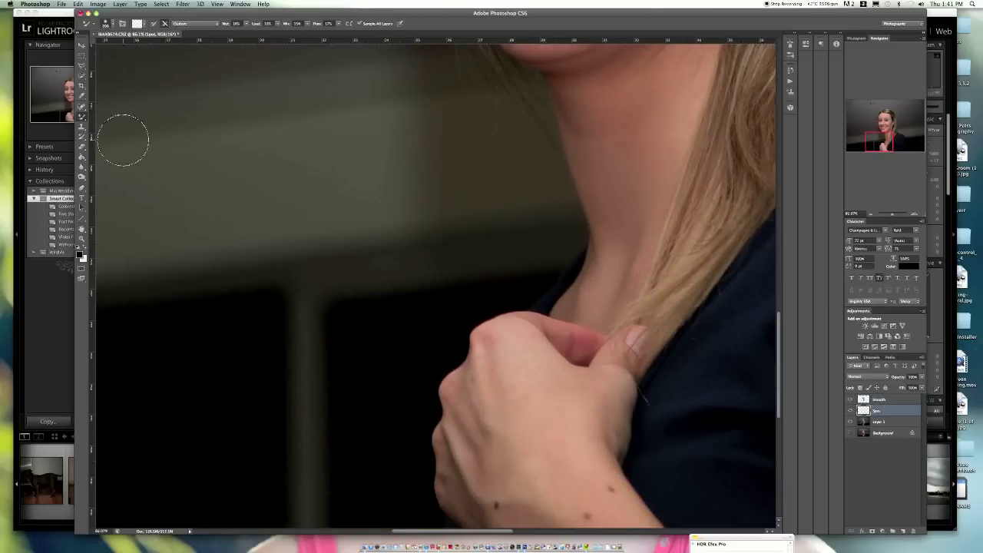
click(81, 106)
key(Escape)
key(b)
drag(884, 214, 893, 216)
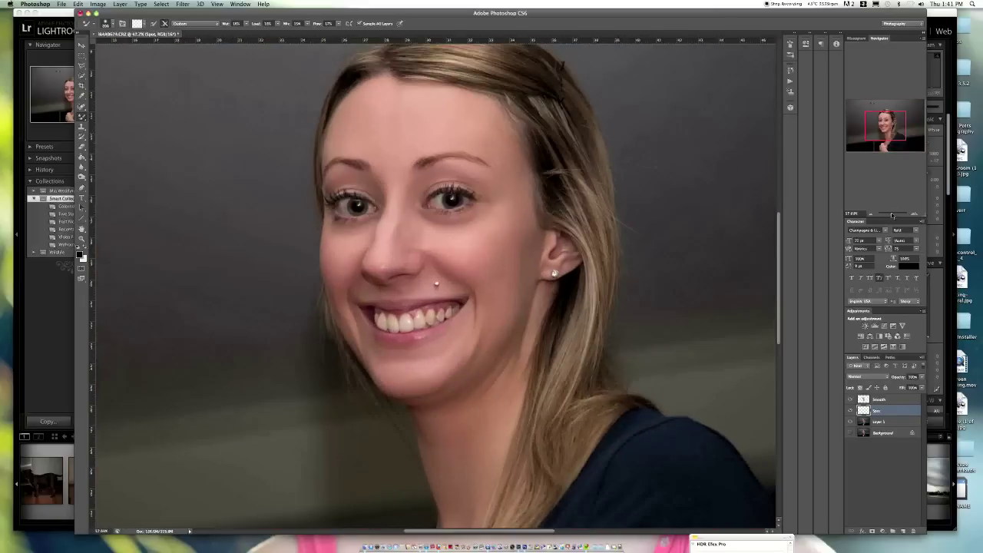
Compare Smooth on and off, lower its opacity, and stamp visible layers to a new layer
click(893, 401)
click(851, 401)
click(851, 400)
click(920, 381)
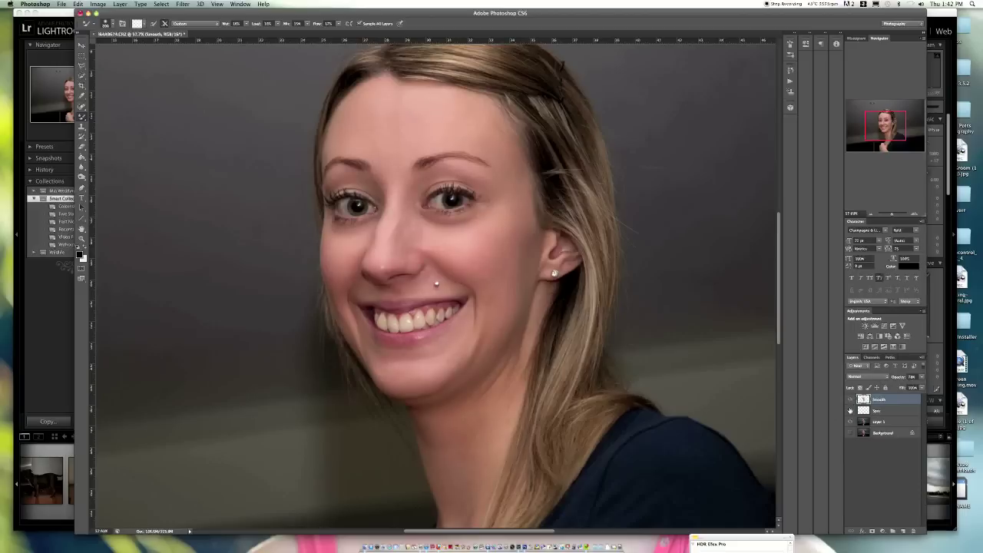
key(v)
key(ctrl+shift+alt+e)
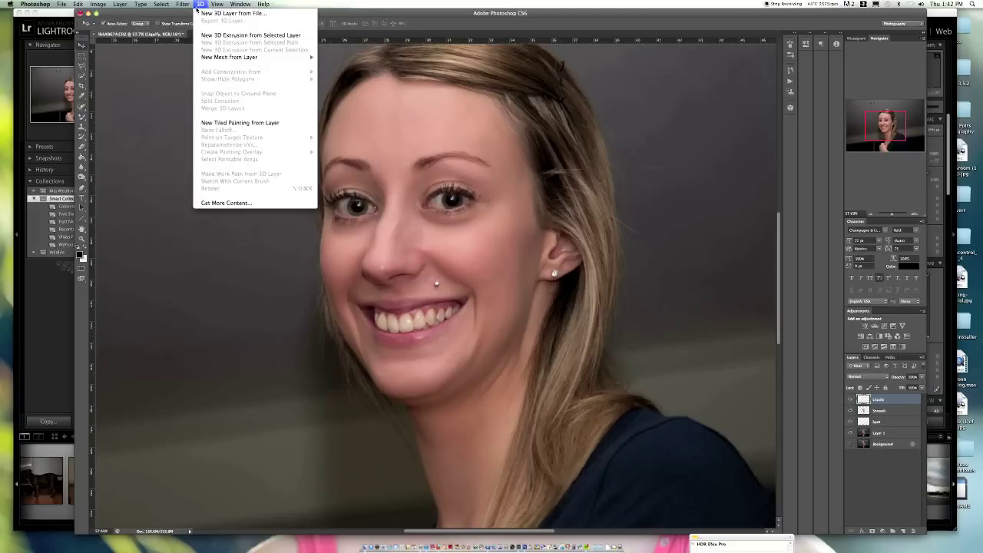
Rename the new top layer to 'Liquify'
double_click(903, 399)
click(923, 218)
double_click(878, 399)
text(Liquify)
key(Return)
Run Filter > Liquify, test and undo a Forward Warp on the nose, then apply
click(183, 4)
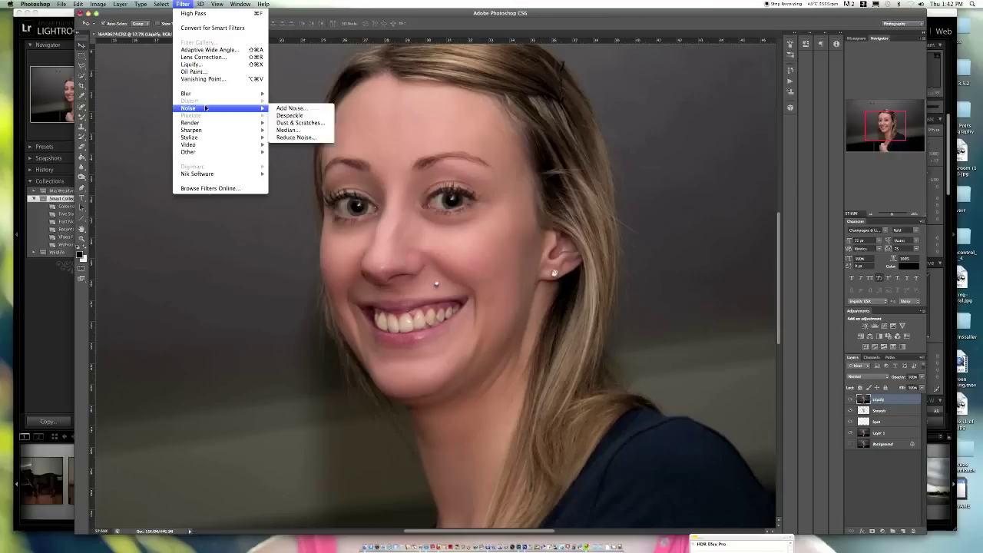
click(192, 63)
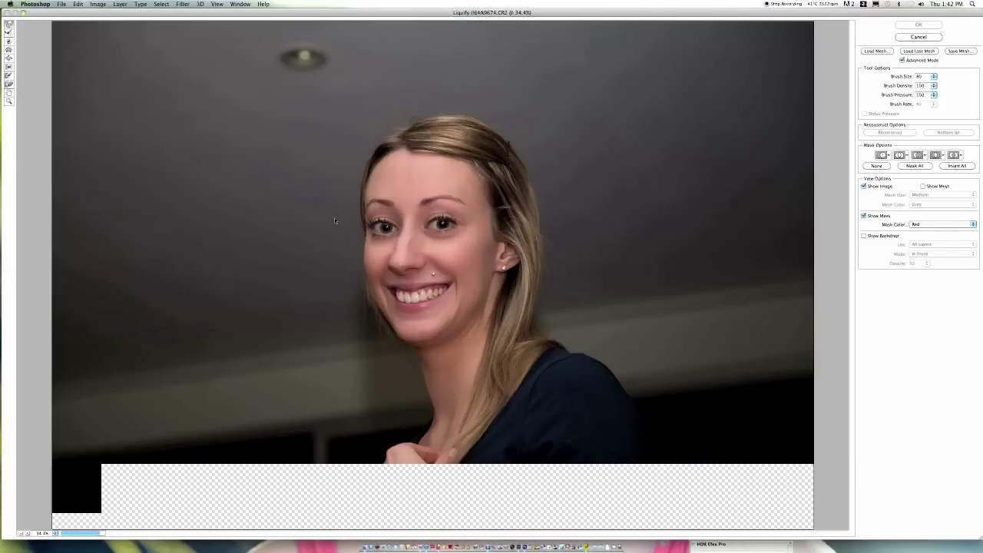
click(27, 533)
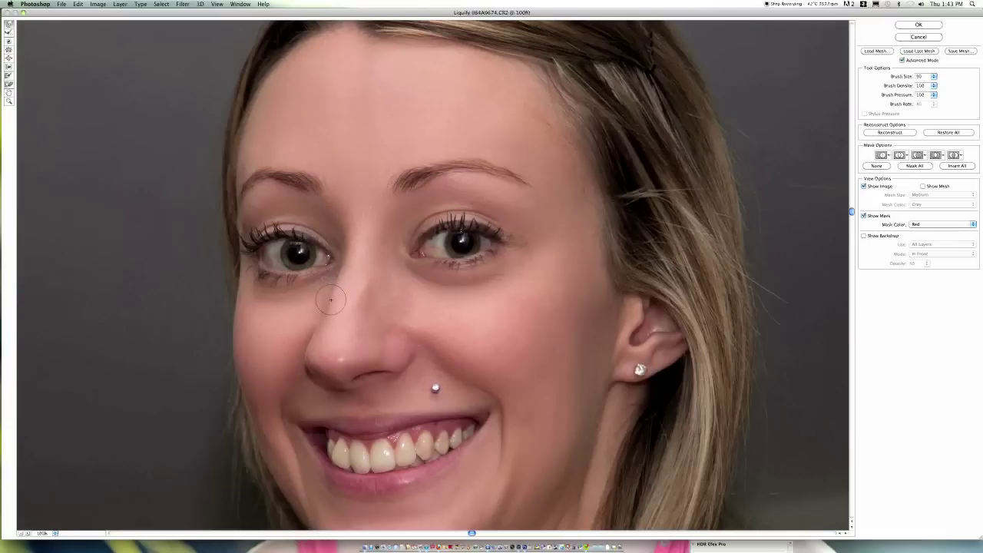
key(bracketright)
key(bracketright)
key(bracketright)
key(bracketright)
key(bracketright)
key(bracketright)
key(bracketright)
key(bracketright)
key(bracketright)
key(bracketright)
drag(354, 351, 349, 358)
key(ctrl+z)
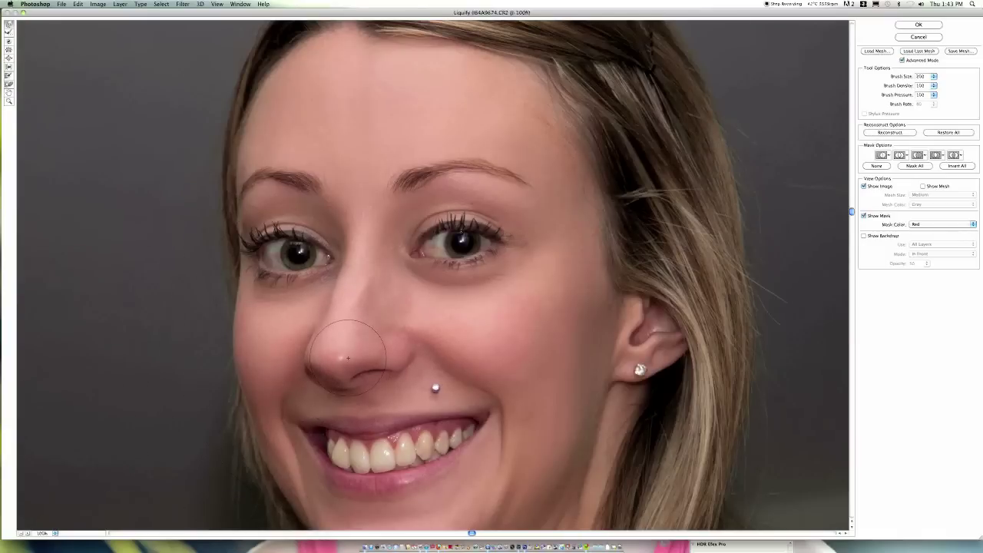
key(bracketleft)
key(bracketleft)
key(bracketleft)
key(bracketright)
key(bracketright)
key(bracketright)
key(bracketright)
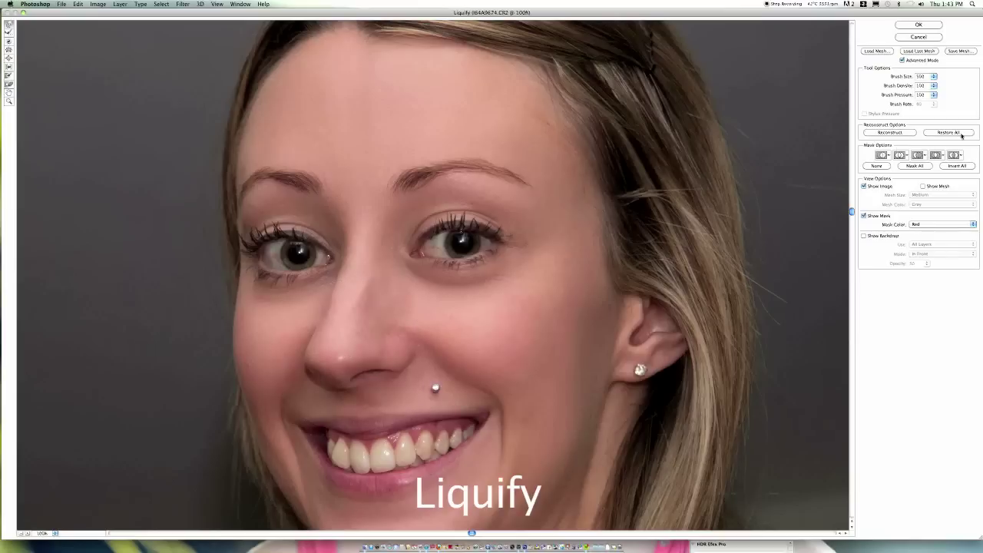
key(Return)
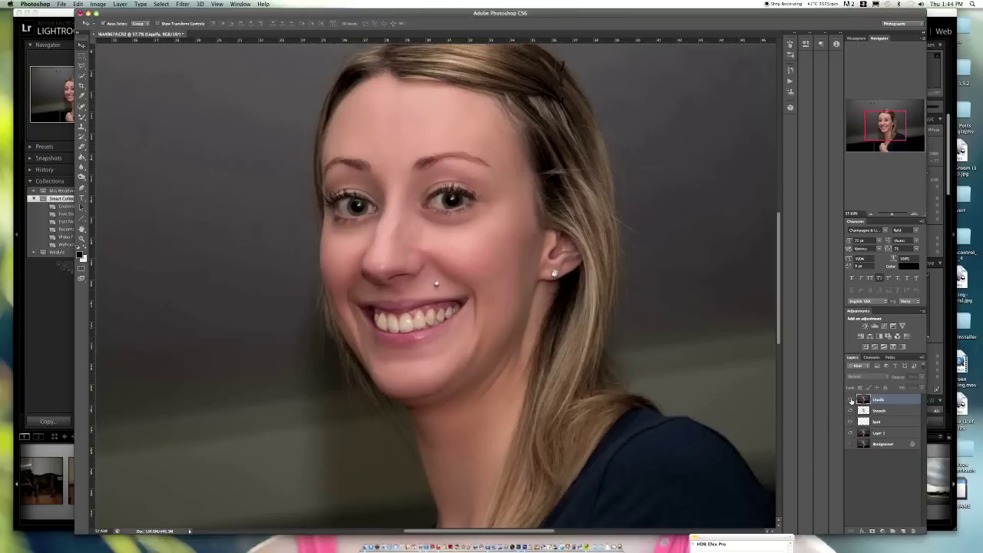
drag(876, 115, 910, 118)
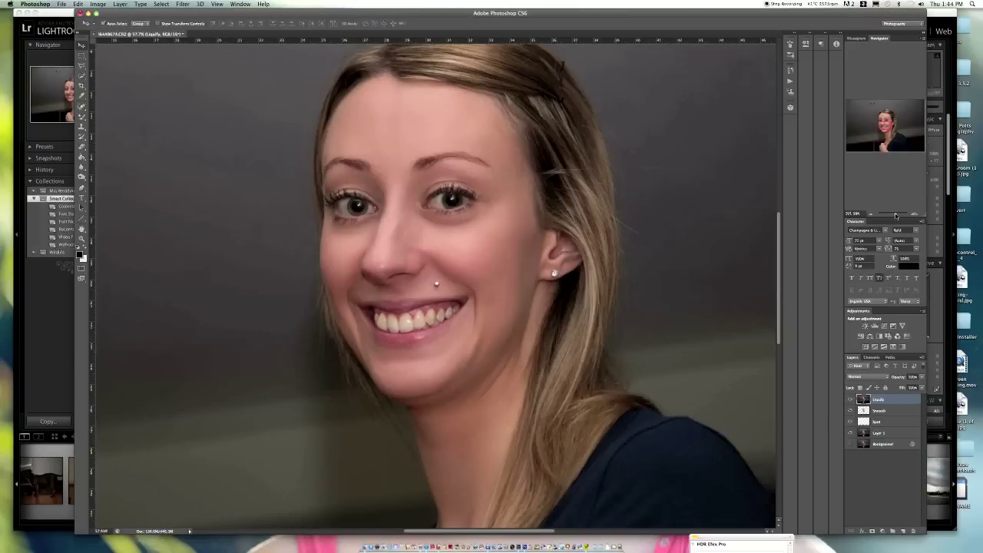
On a new 'Eye redness' layer, heal two veins in the white of the eye
text(Eye redness)
key(Return)
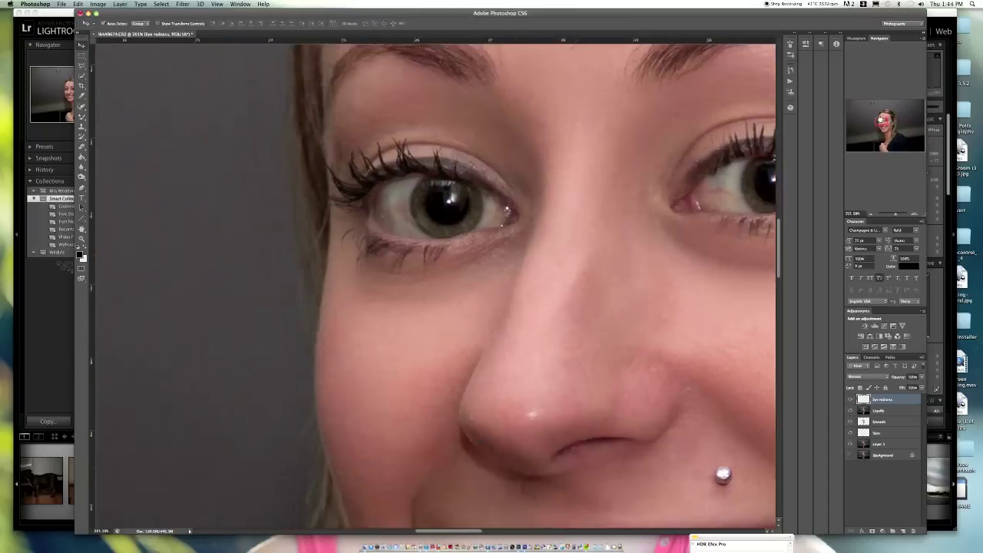
drag(896, 214, 901, 214)
key(j)
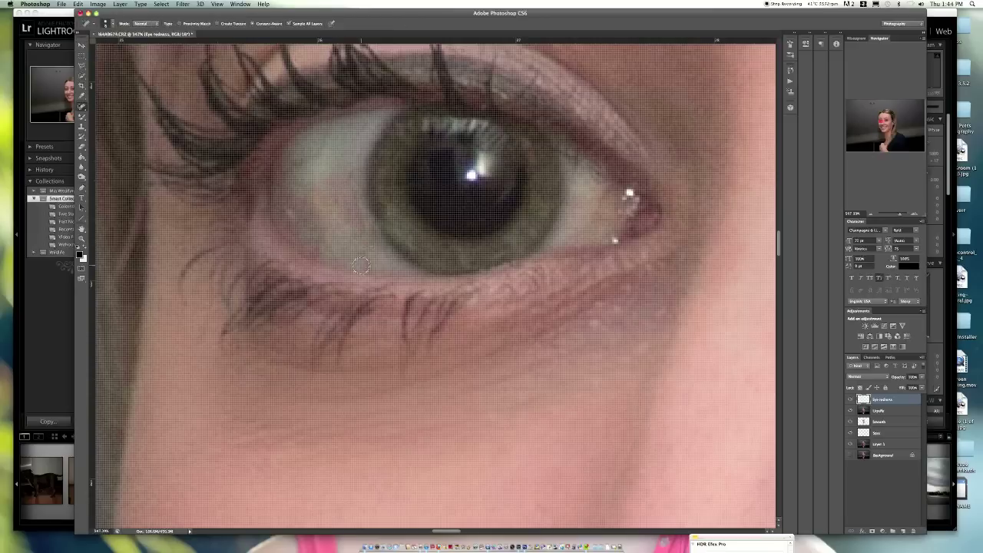
click(303, 162)
click(359, 223)
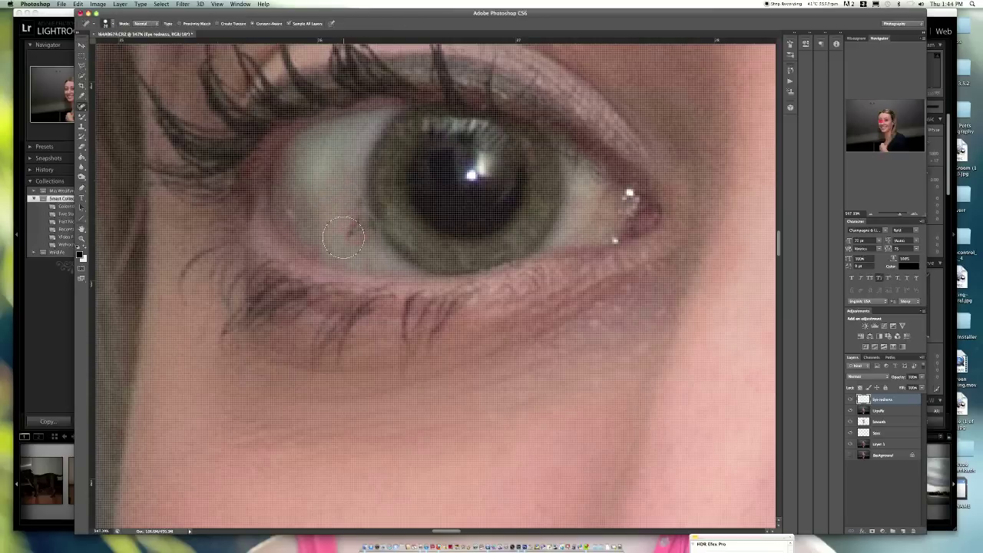
Check the healing in History, then stamp a new top layer for HDR Efex Pro 2
click(792, 71)
click(739, 184)
key(ctrl+z)
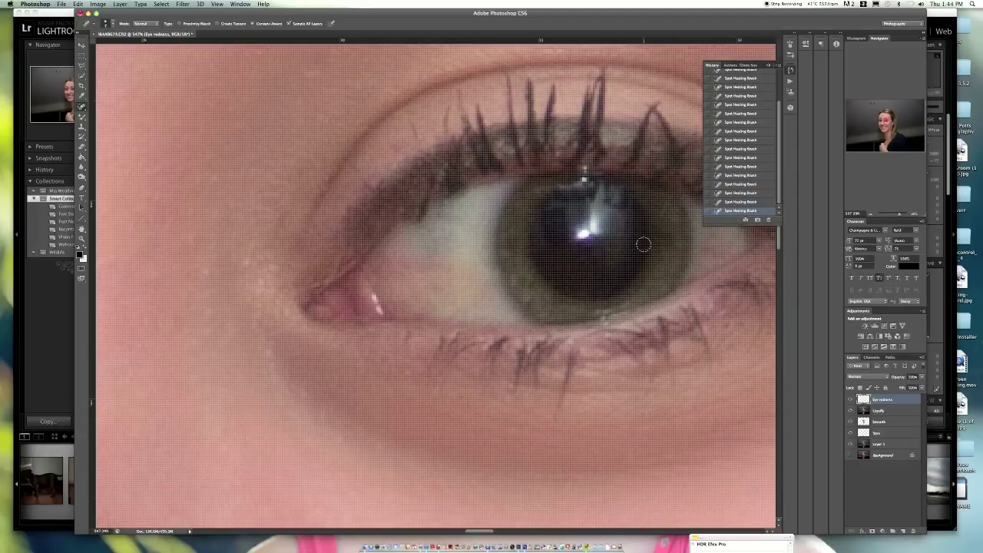
click(767, 65)
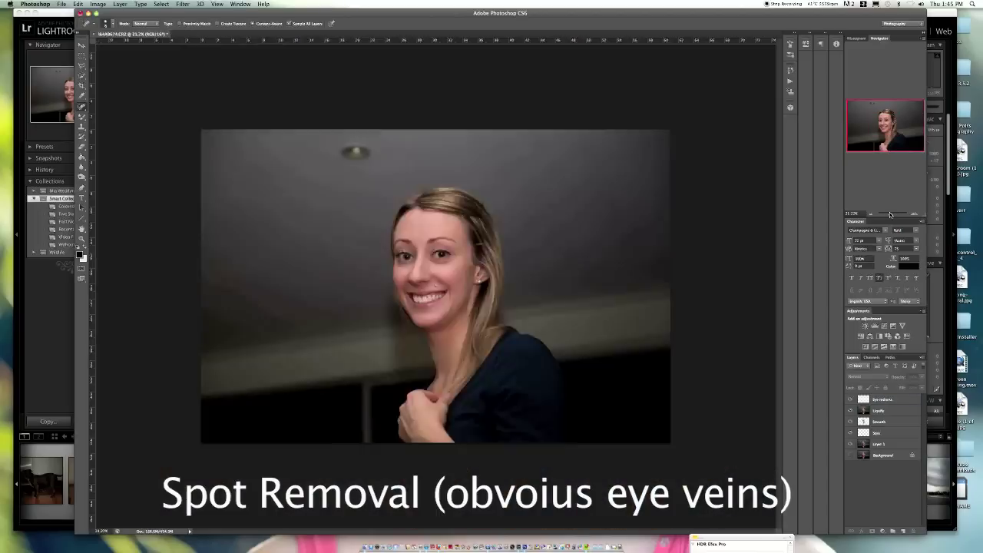
drag(890, 216, 895, 214)
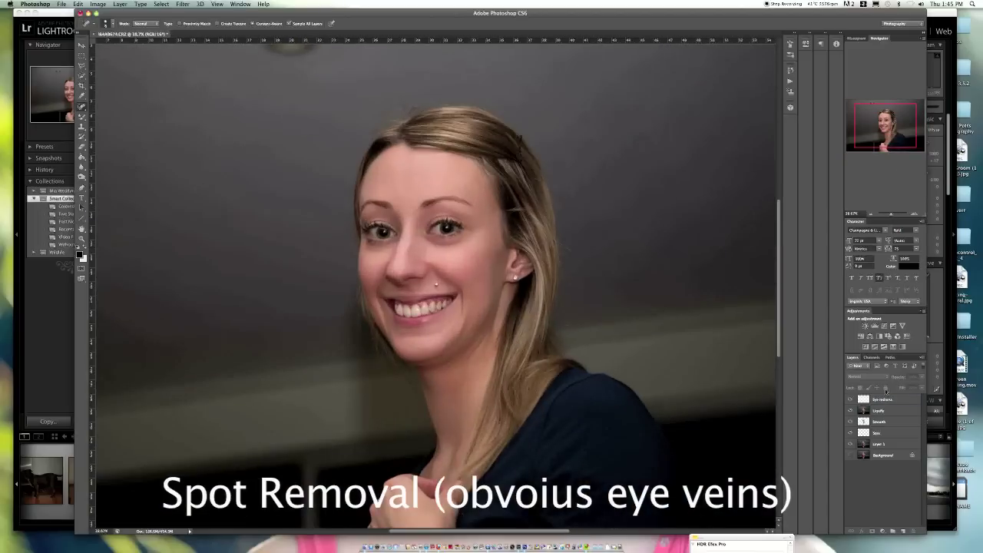
key(ctrl+shift+alt+e)
click(182, 4)
click(300, 184)
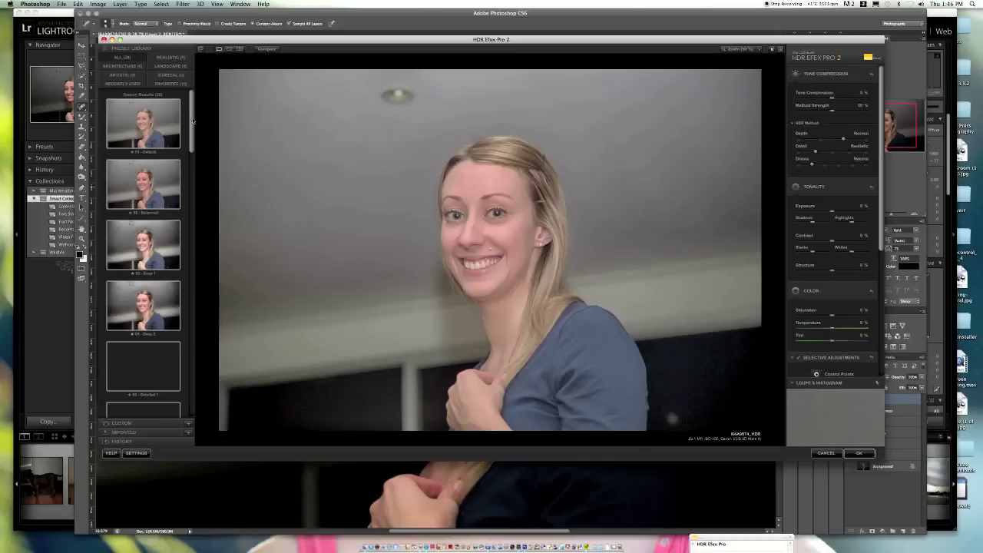
Apply the black-and-white preset from the Preset Library and return the result to Photoshop
drag(192, 121, 194, 265)
click(143, 255)
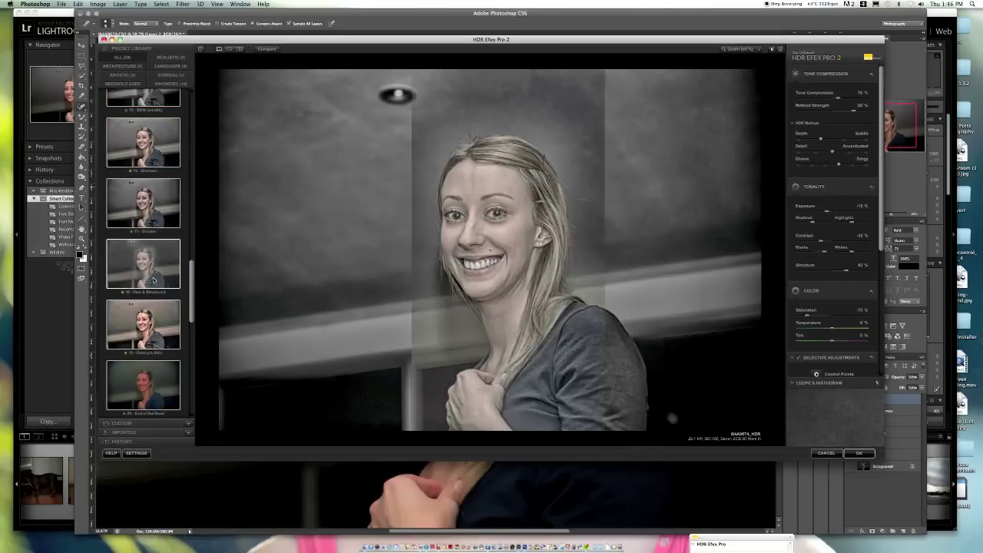
click(858, 453)
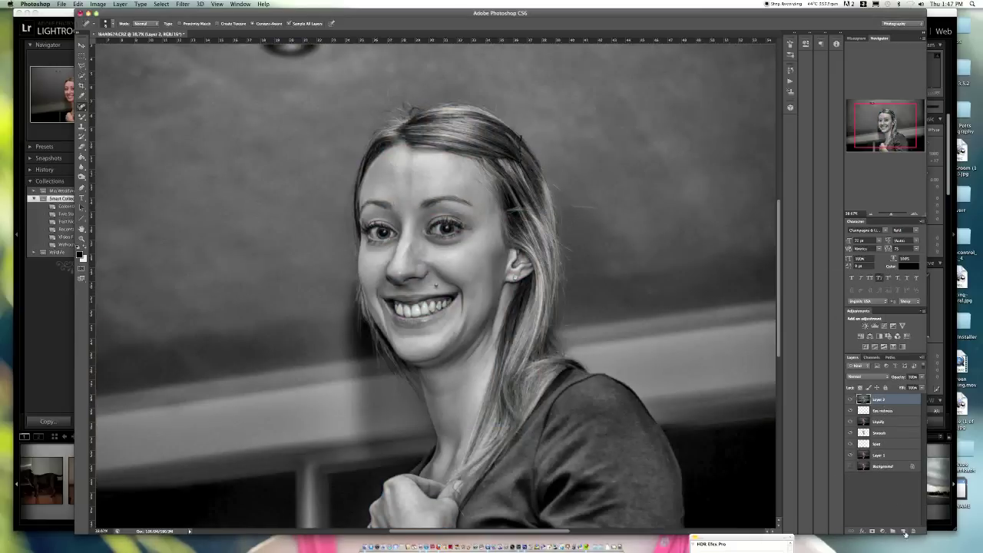
Create a 'Dodge Burn' layer in Overlay mode filled with 50% gray
alt+click(903, 530)
click(442, 278)
click(433, 272)
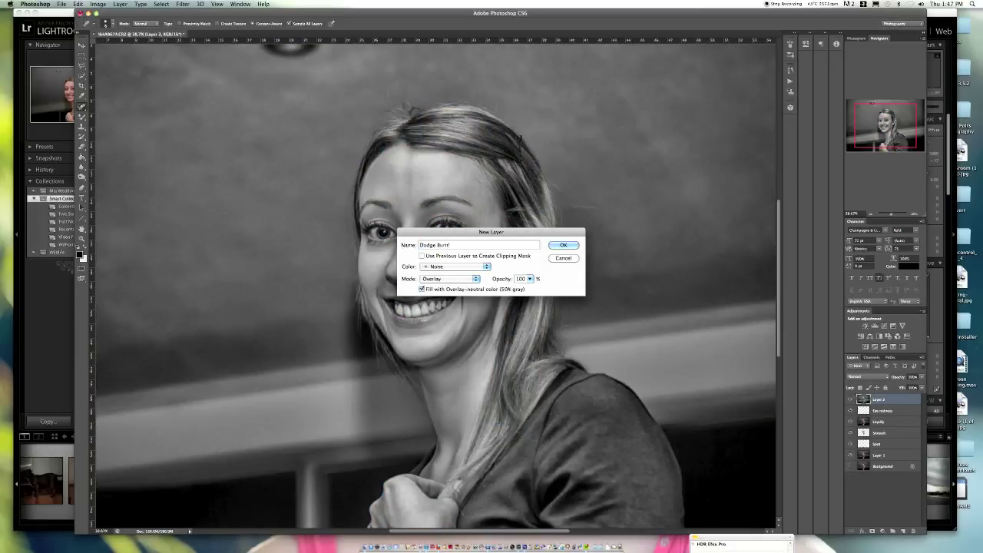
key(Return)
drag(883, 214, 894, 214)
key(o)
drag(884, 135, 884, 120)
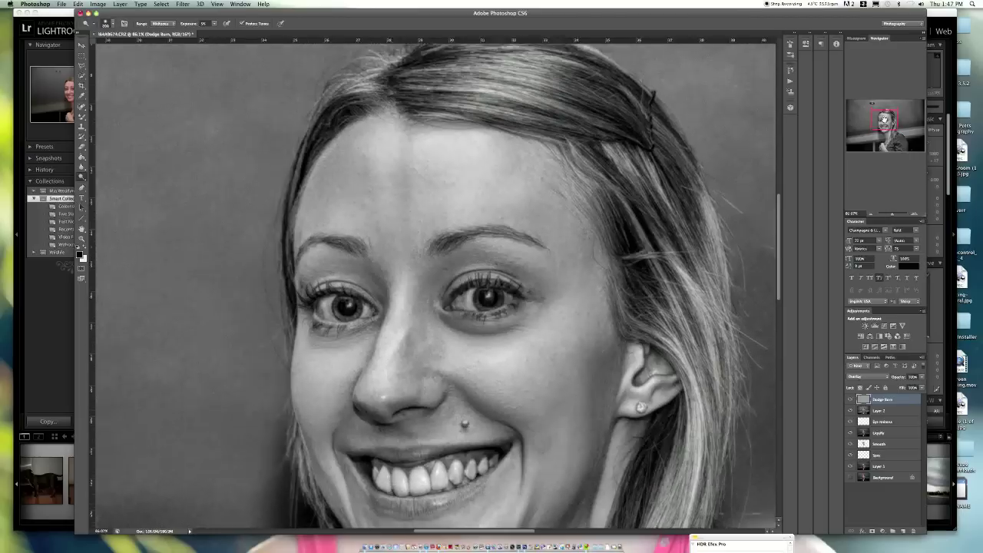
Lower the black-and-white HDR layer's opacity to bring colour back
click(878, 410)
mouse_move(916, 377)
mouse_down()
mouse_move(884, 387)
mouse_move(911, 387)
mouse_up()
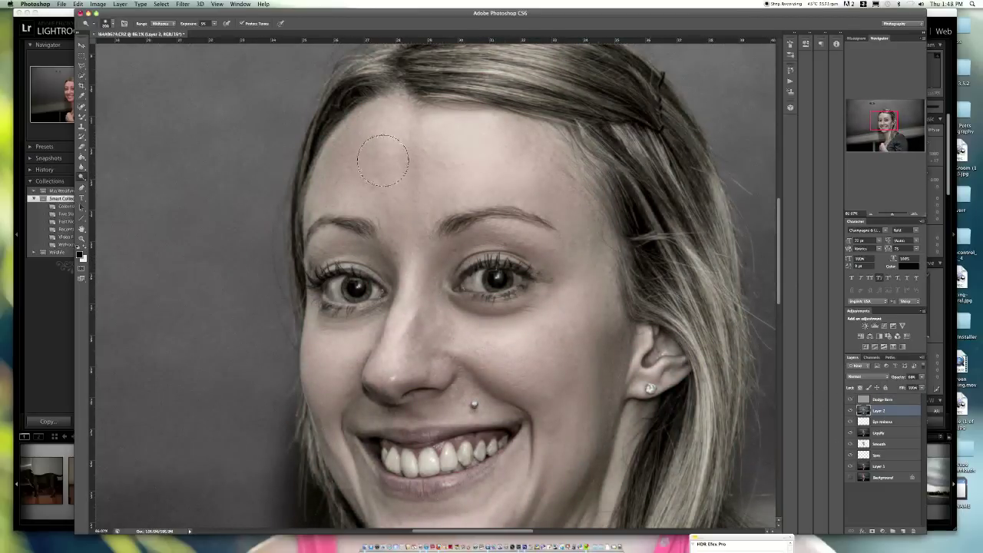
click(876, 400)
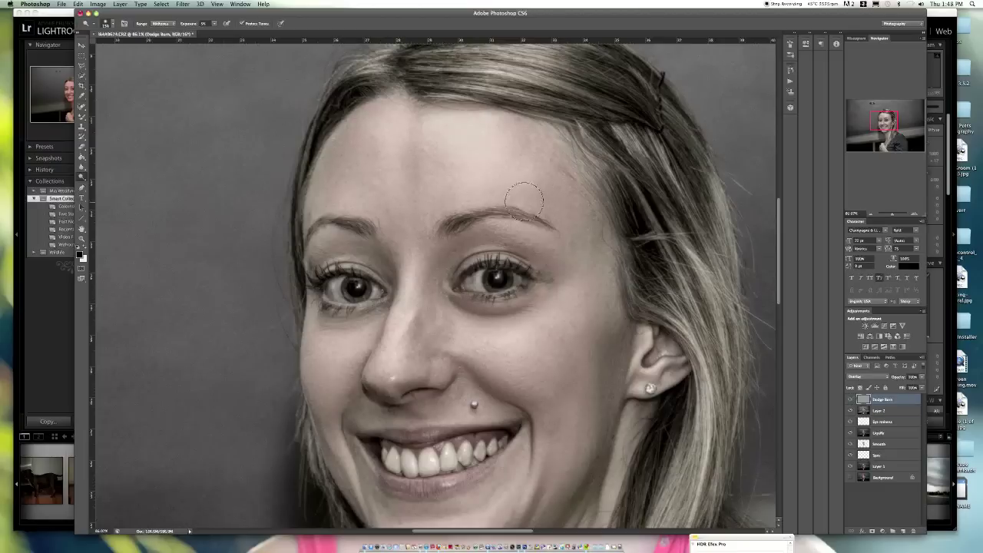
Dodge the shadow under the eye with an enlarged brush
scroll(543, 228, up, 5)
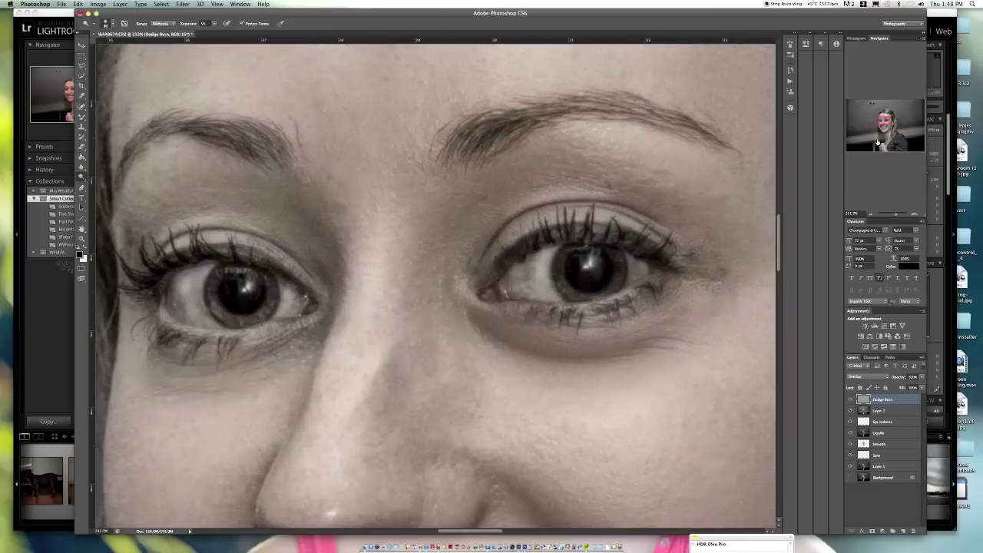
drag(285, 281, 461, 215)
key(bracketright)
key(bracketright)
key(bracketright)
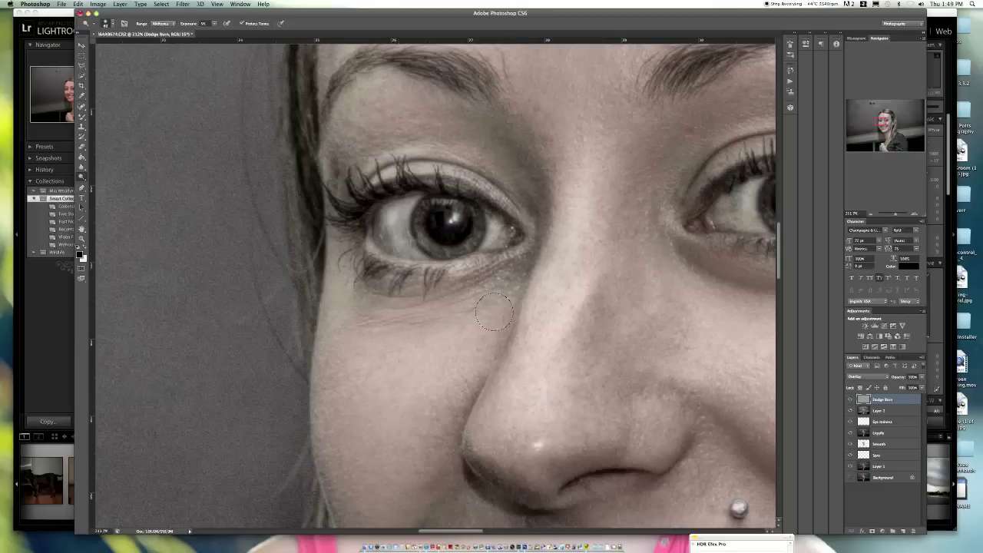
scroll(645, 247, right, 10)
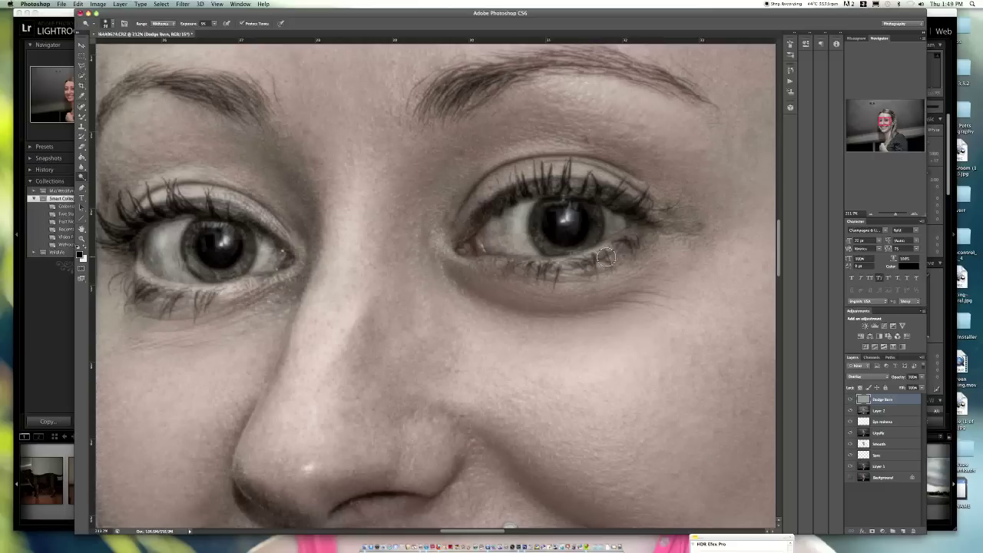
drag(645, 247, 547, 317)
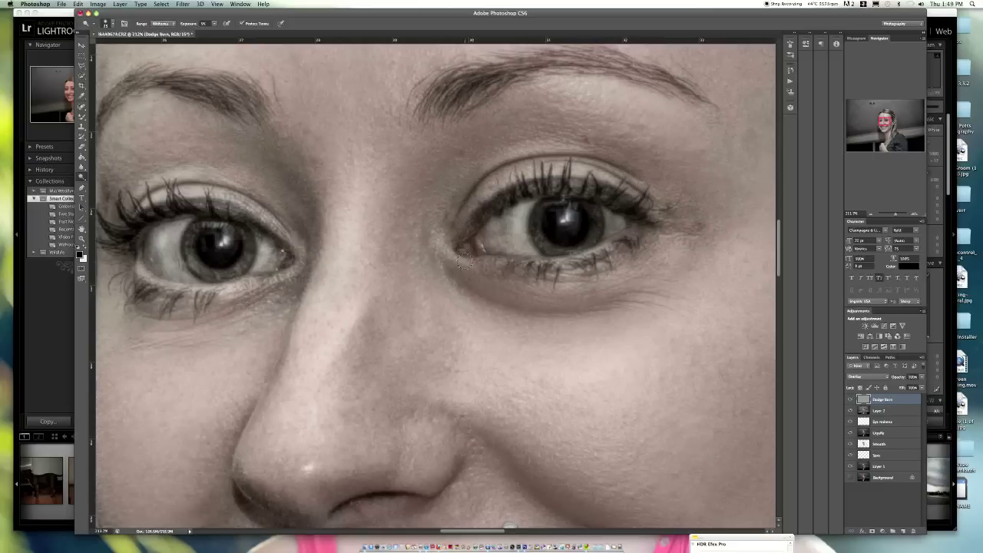
key(bracketright)
key(bracketright)
key(bracketright)
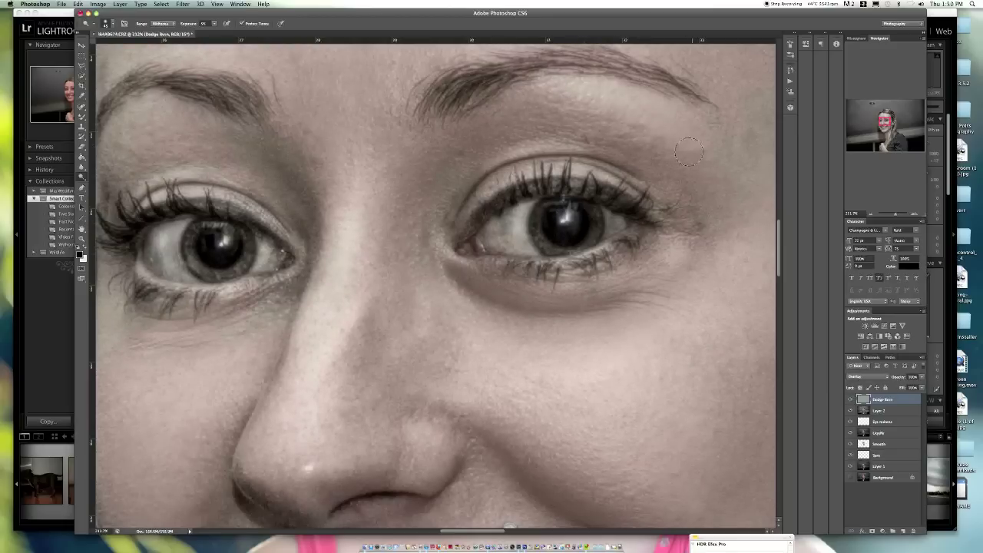
key(super+1)
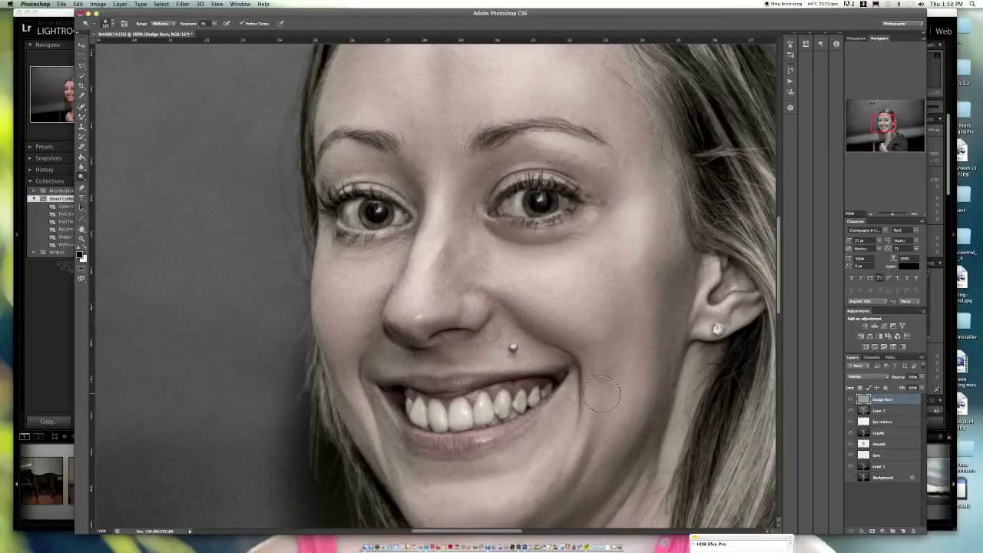
Dodge the jawline, chin, upper lip, teeth and lower lip
scroll(613, 332, down, 3)
drag(599, 357, 576, 390)
drag(454, 432, 570, 290)
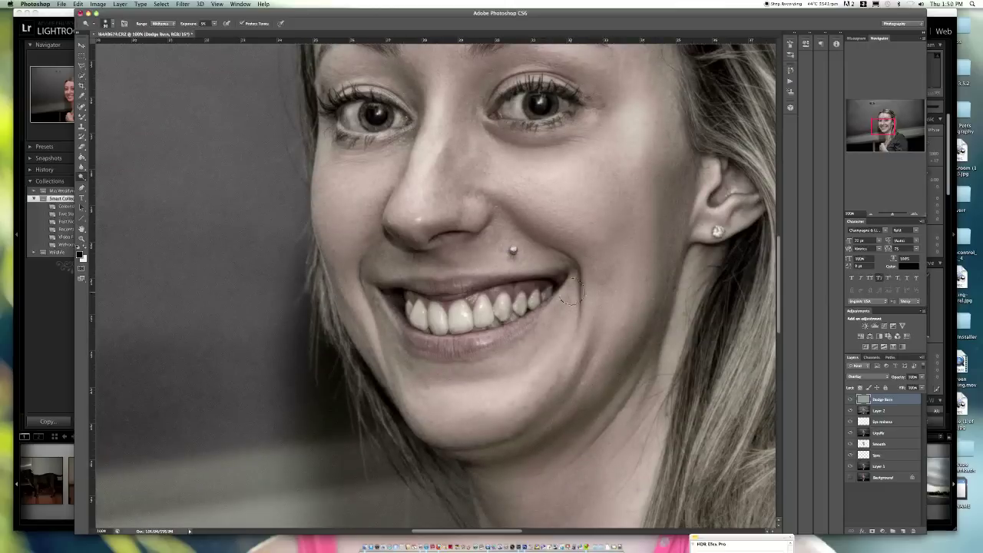
drag(527, 250, 411, 272)
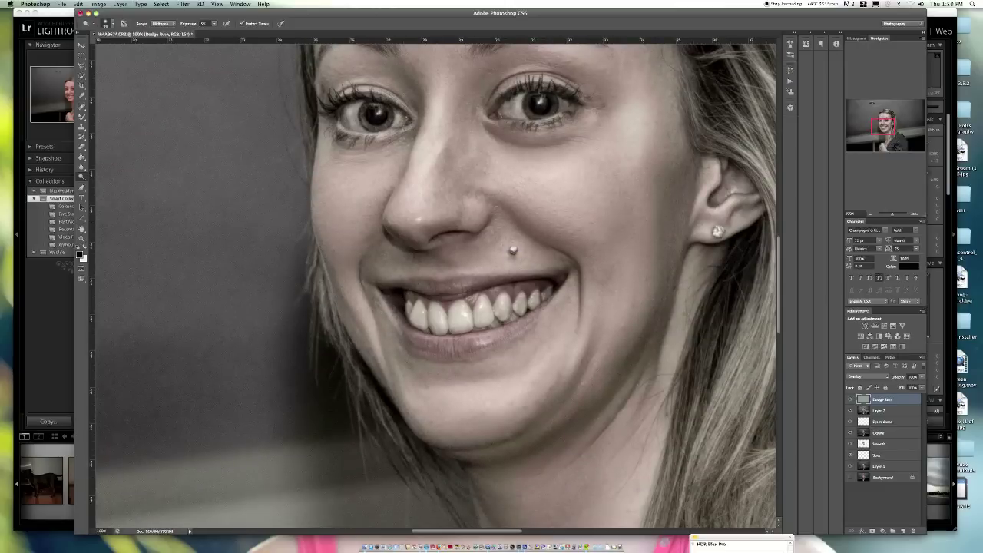
scroll(476, 365, up, 5)
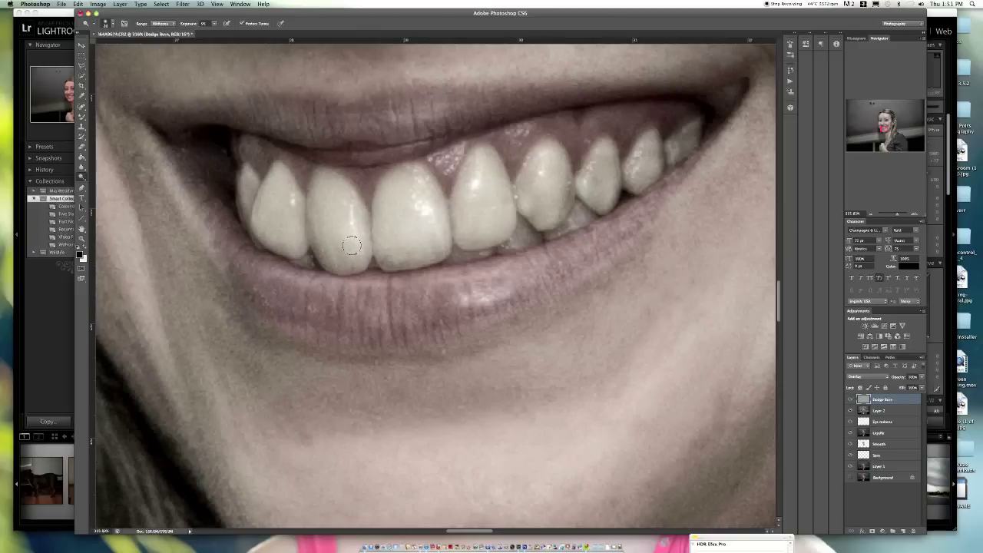
drag(648, 206, 200, 217)
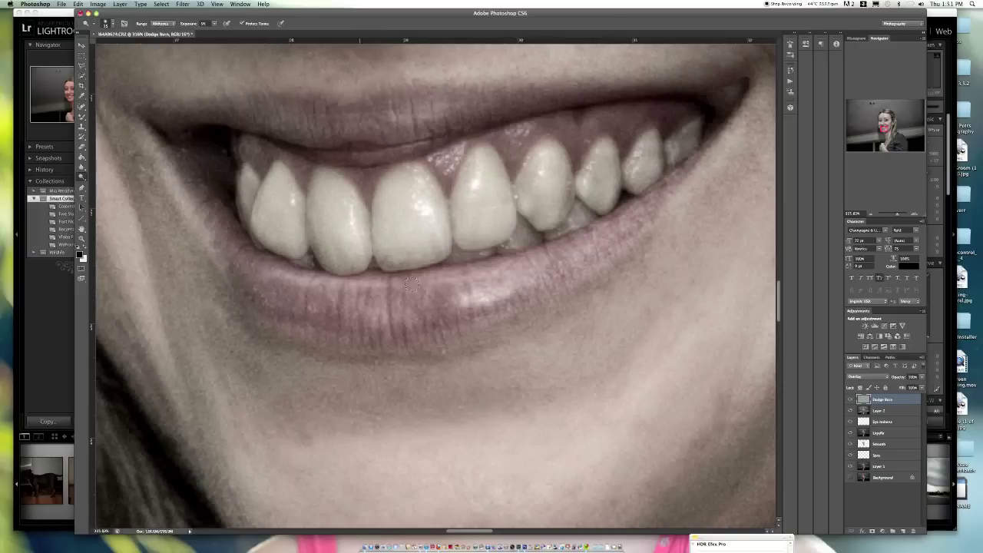
Compare the Dodge Burn layer on and off and brighten the hair edge
drag(894, 215, 883, 215)
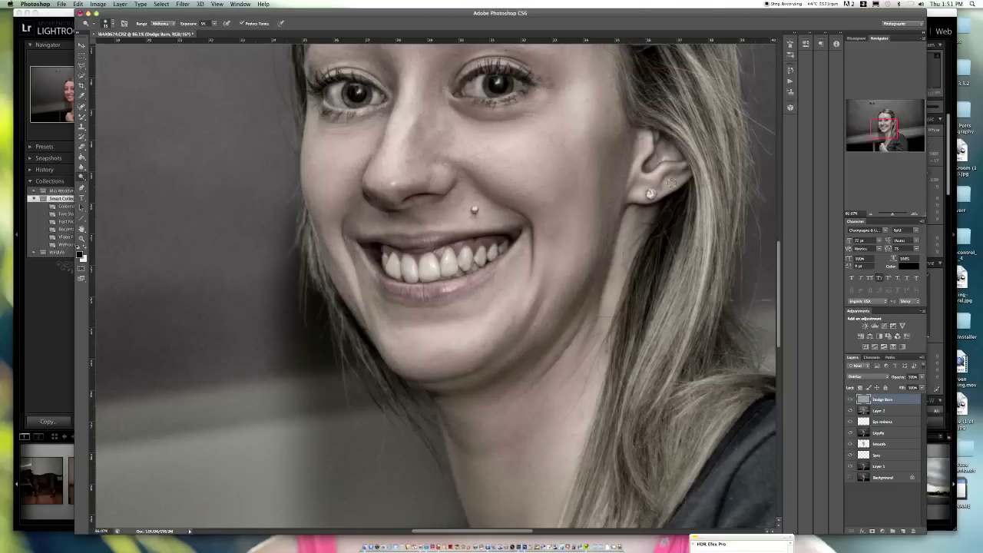
scroll(650, 194, down, 5)
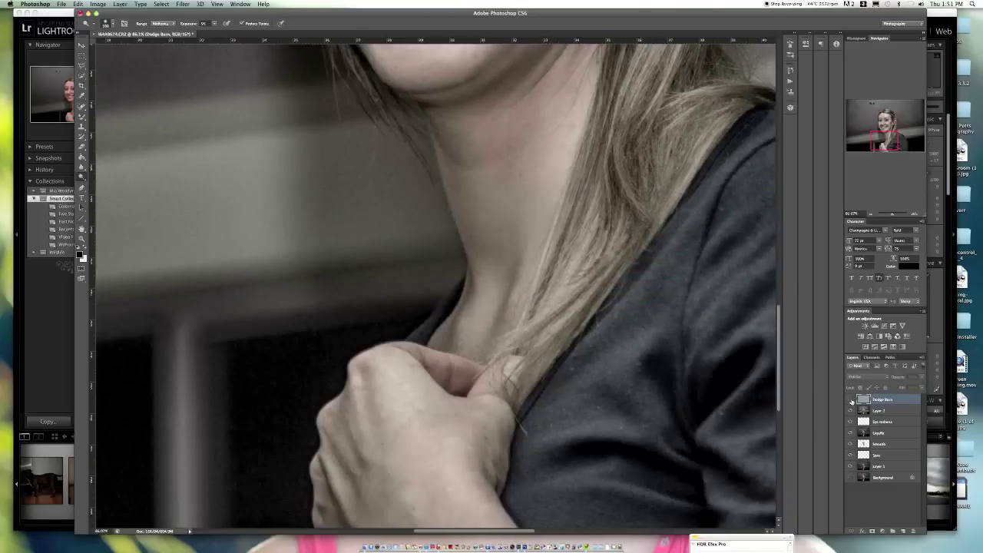
scroll(495, 273, down, 2)
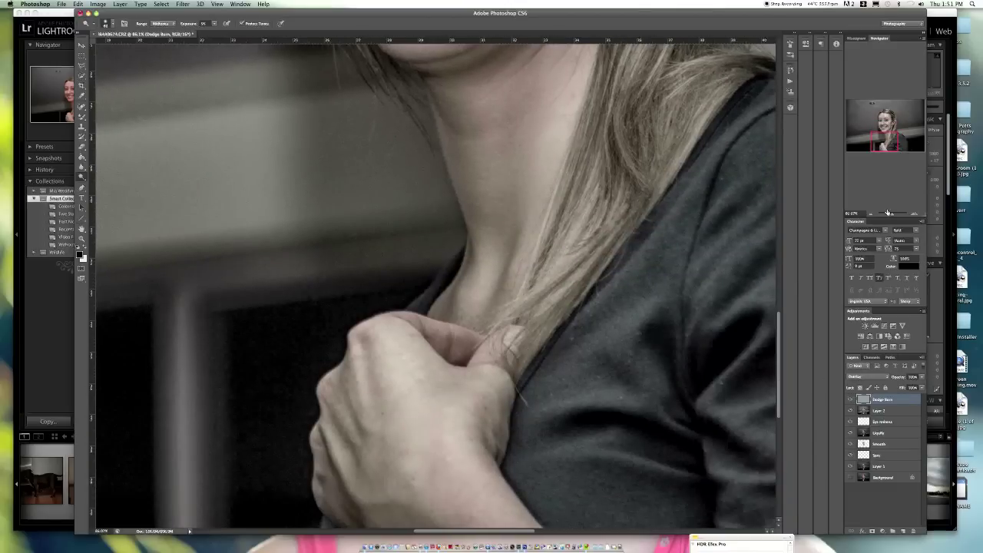
drag(891, 213, 883, 213)
click(850, 399)
click(849, 399)
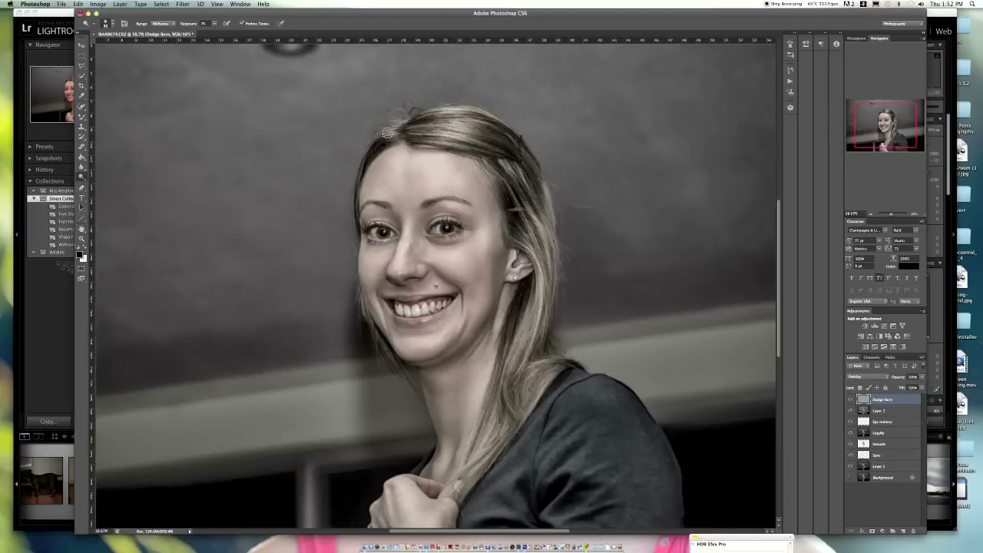
scroll(415, 152, up, 3)
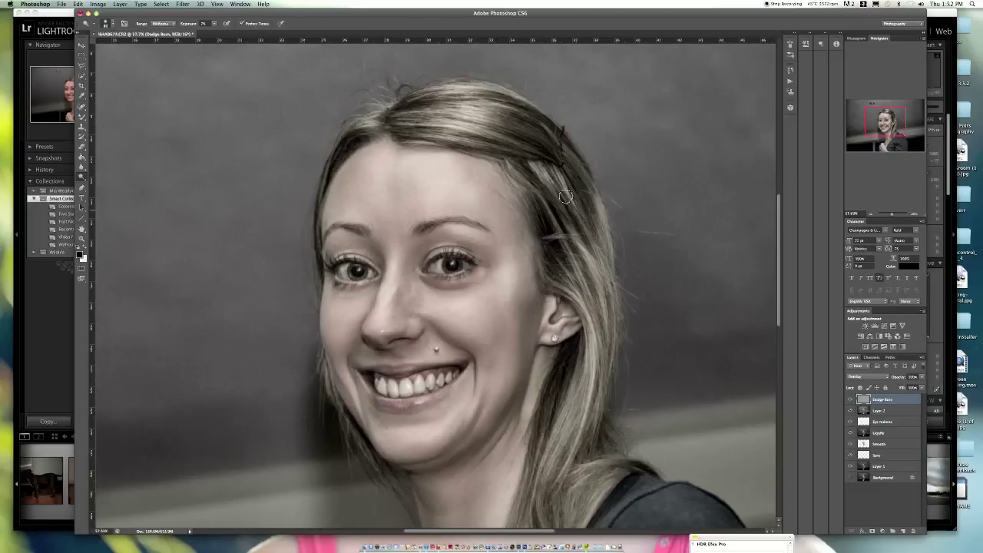
drag(583, 248, 604, 300)
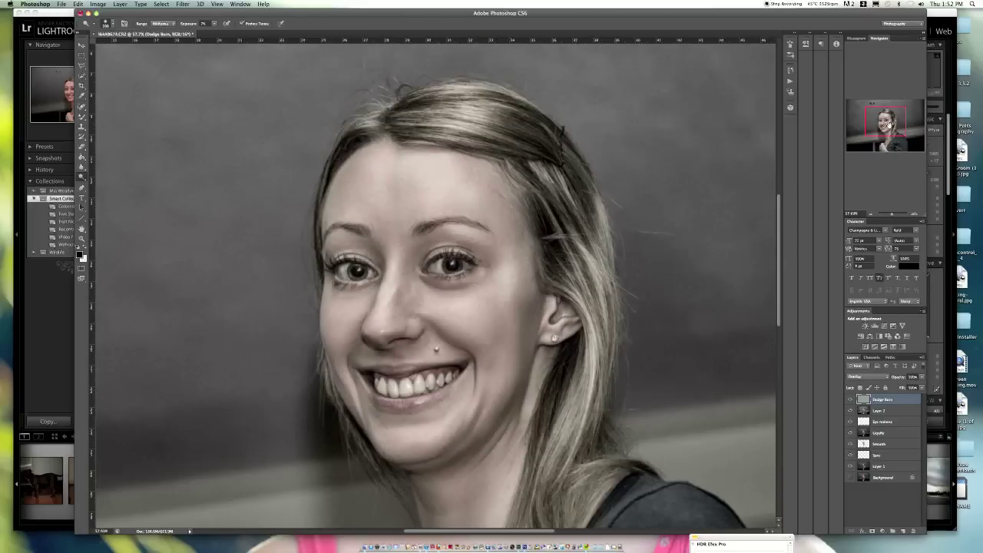
Shrink the brush and zoom to 100% to inspect the neck
drag(887, 124, 890, 134)
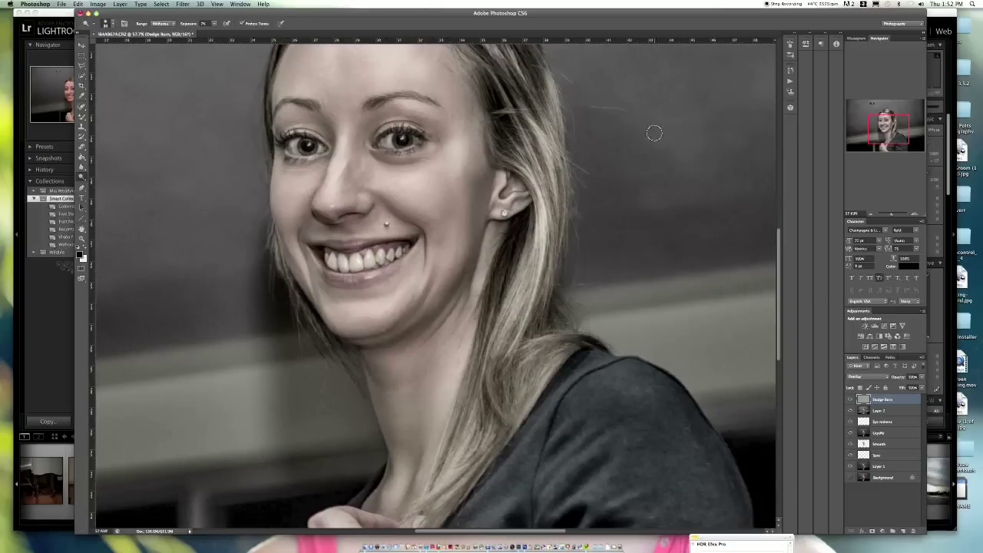
scroll(654, 134, up, 5)
scroll(670, 315, down, 10)
scroll(537, 231, up, 7)
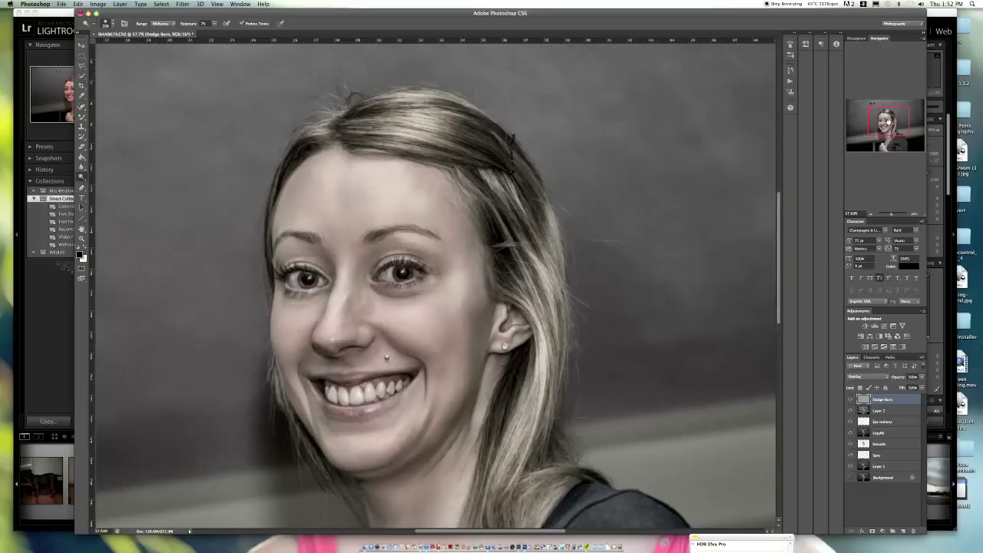
scroll(638, 503, down, 6)
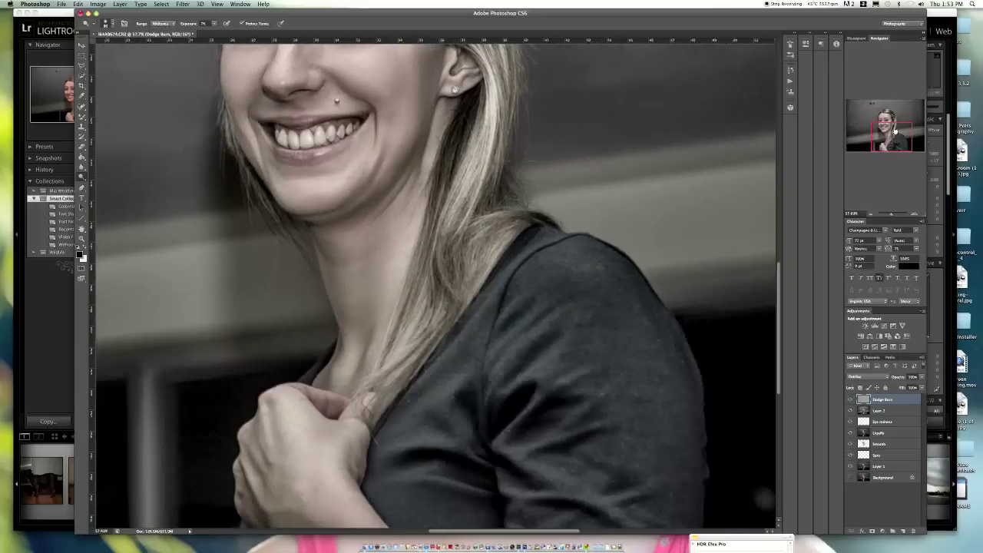
key(bracketleft)
key(bracketleft)
key(bracketleft)
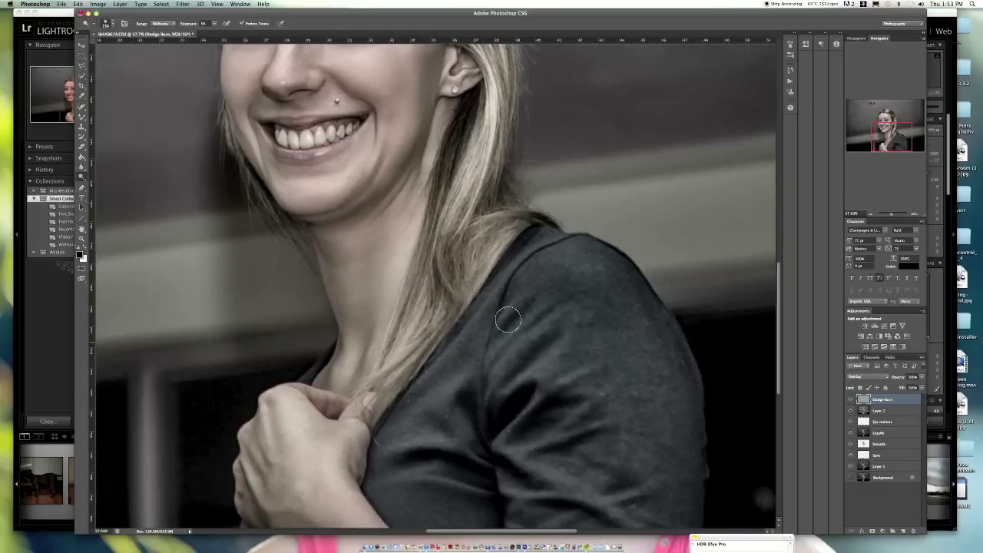
key(ctrl+plus)
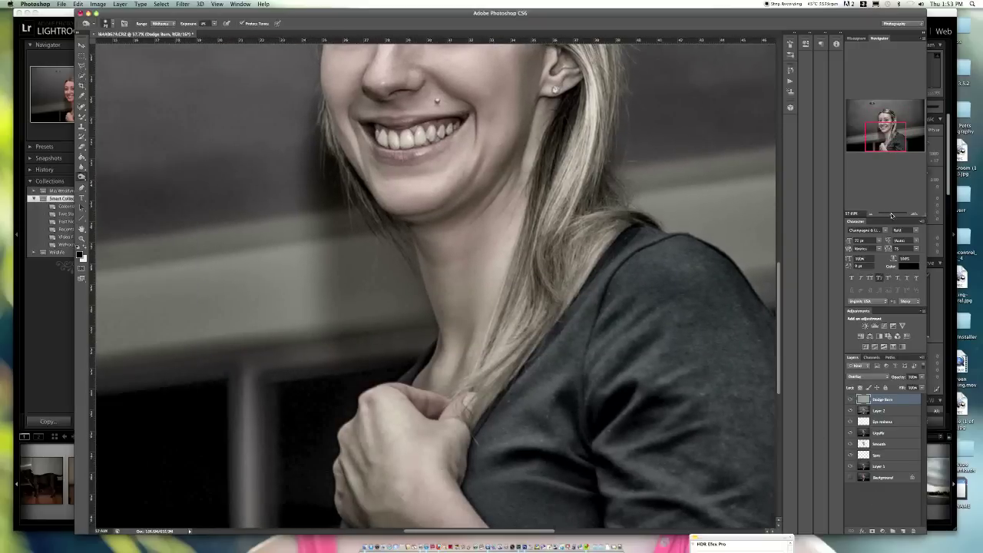
key(ctrl+plus)
scroll(626, 119, up, 3)
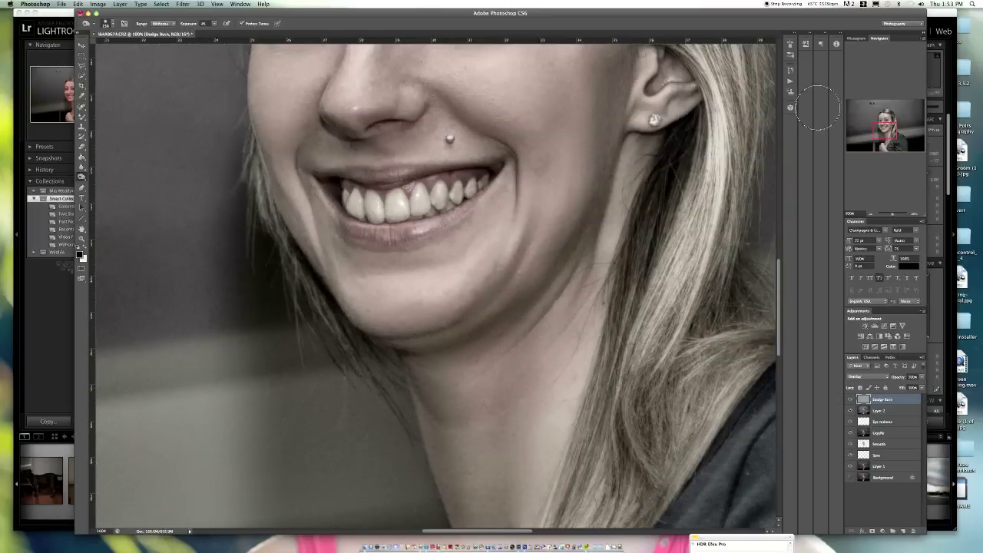
scroll(626, 119, up, 3)
scroll(626, 119, up, 2)
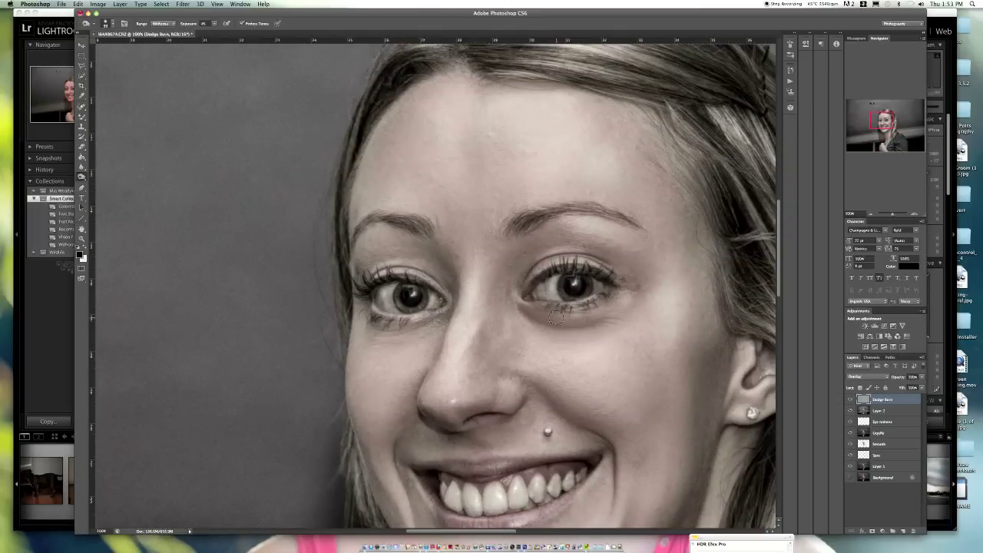
scroll(770, 202, down, 3)
scroll(411, 233, down, 3)
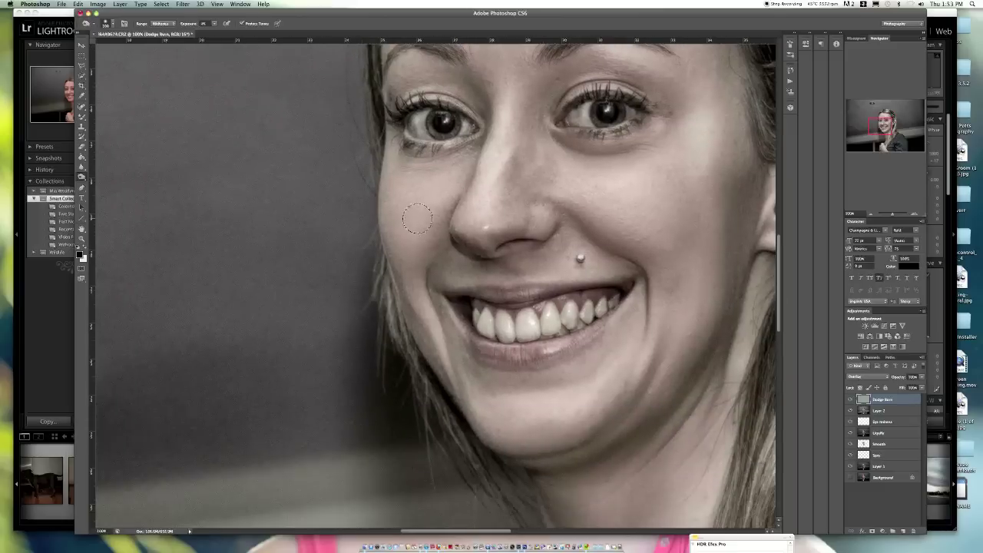
scroll(537, 268, down, 3)
scroll(538, 269, down, 3)
scroll(475, 135, up, 3)
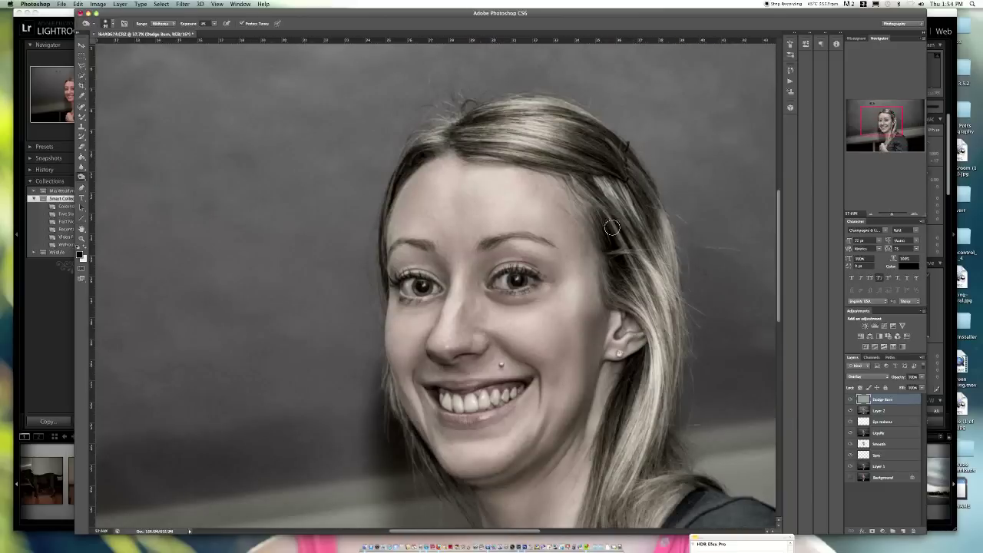
scroll(608, 215, down, 3)
scroll(603, 255, down, 3)
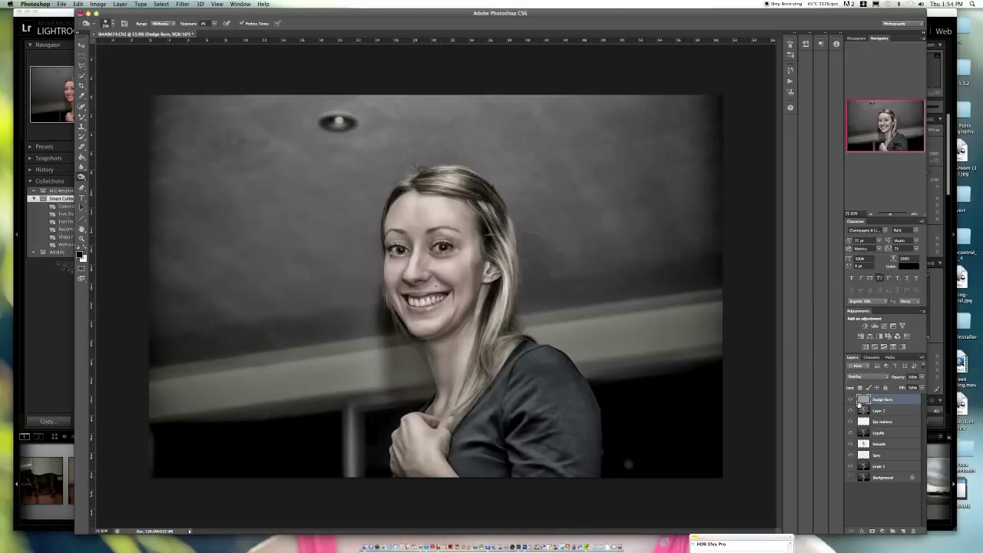
Group the Dodge Burn layer into Group 1 and turn the lower layers back on
click(849, 399)
scroll(431, 254, up, 3)
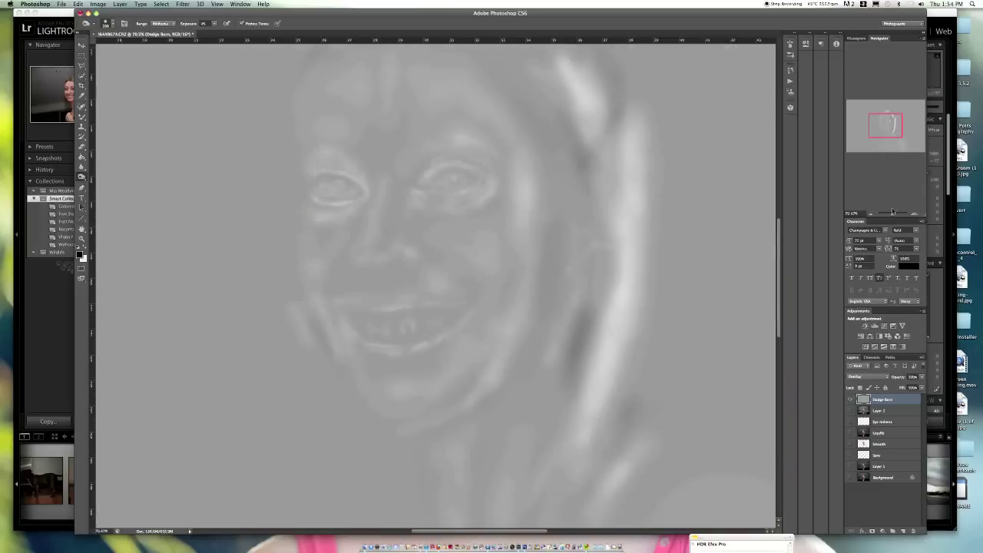
key(ctrl+g)
alt+click(850, 399)
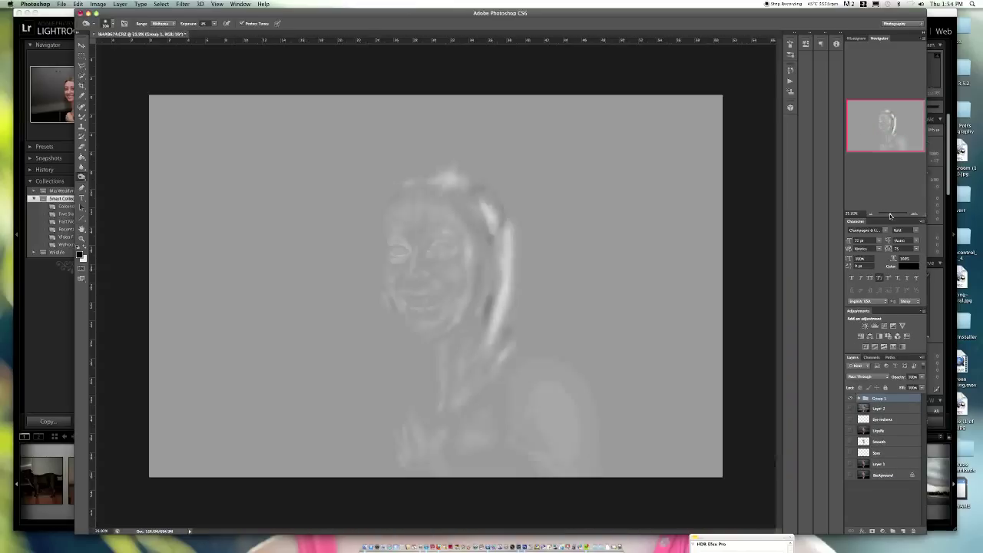
drag(850, 409, 850, 442)
Delete the HDR-toned Layer 2 so the portrait returns to natural colour
click(850, 408)
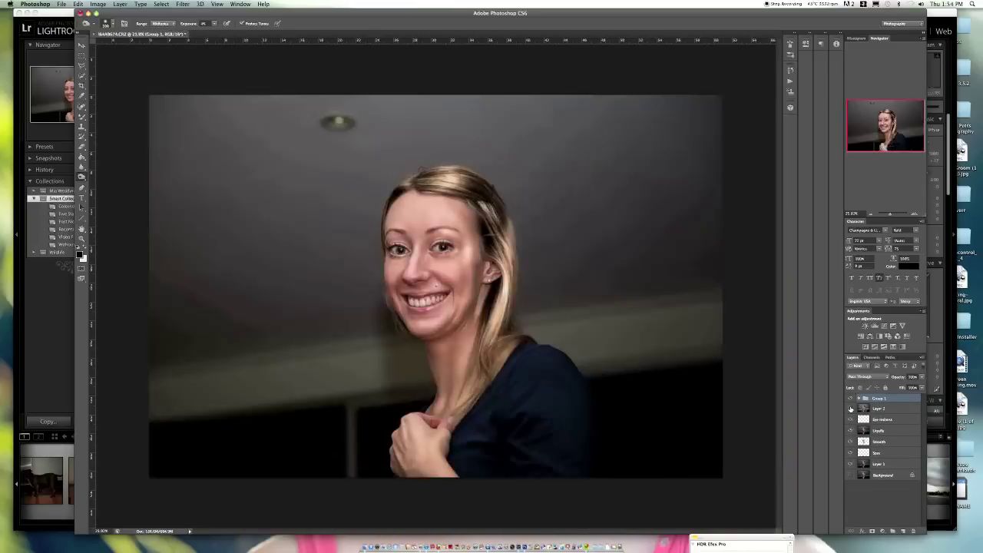
click(850, 408)
click(850, 409)
key(Delete)
key(ctrl+plus)
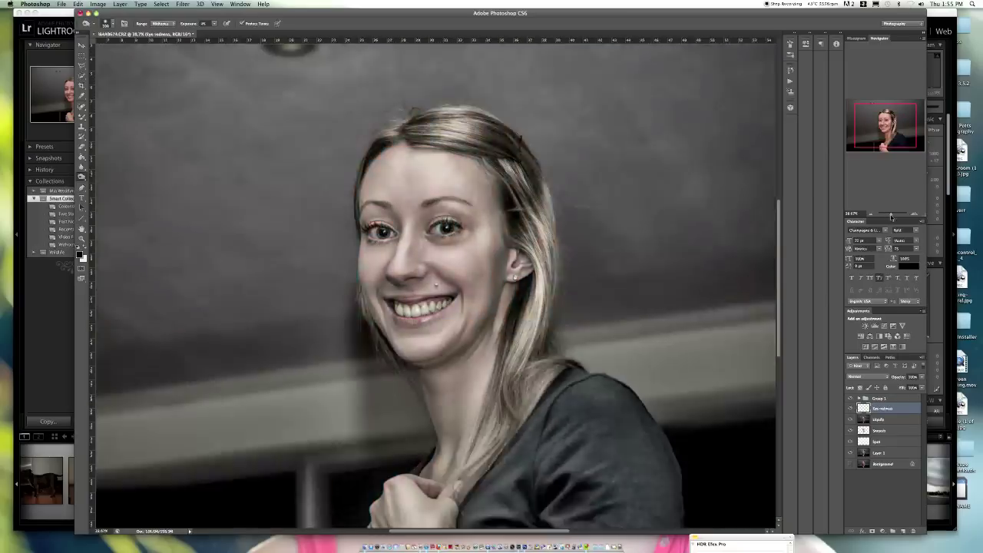
Toggle Group 1 to compare before and after, then add a blank layer on top
click(876, 398)
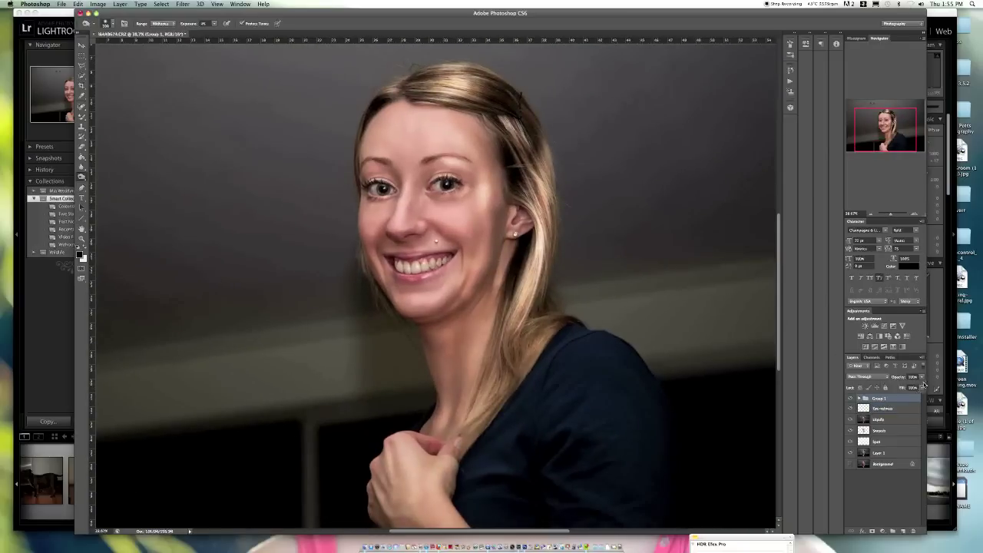
click(851, 398)
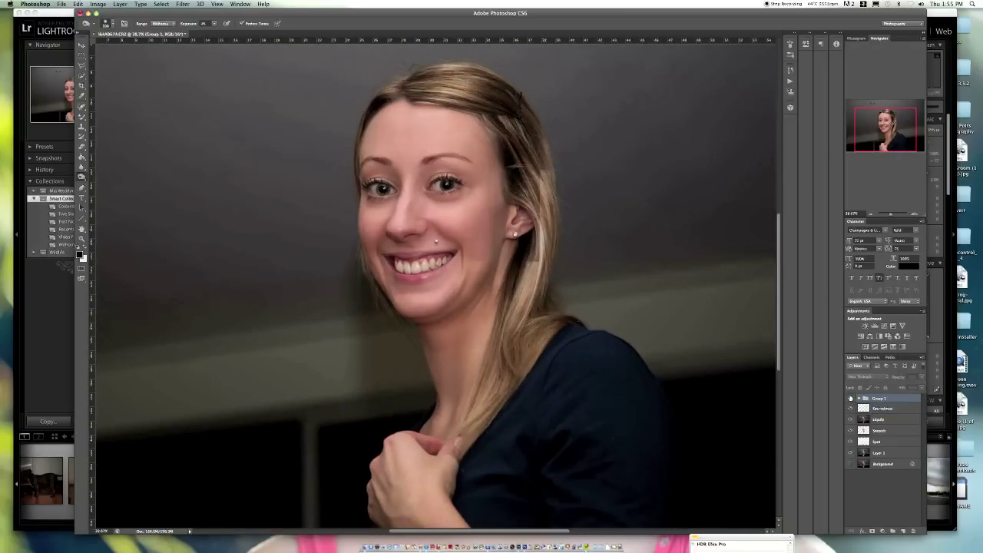
click(851, 399)
click(851, 399)
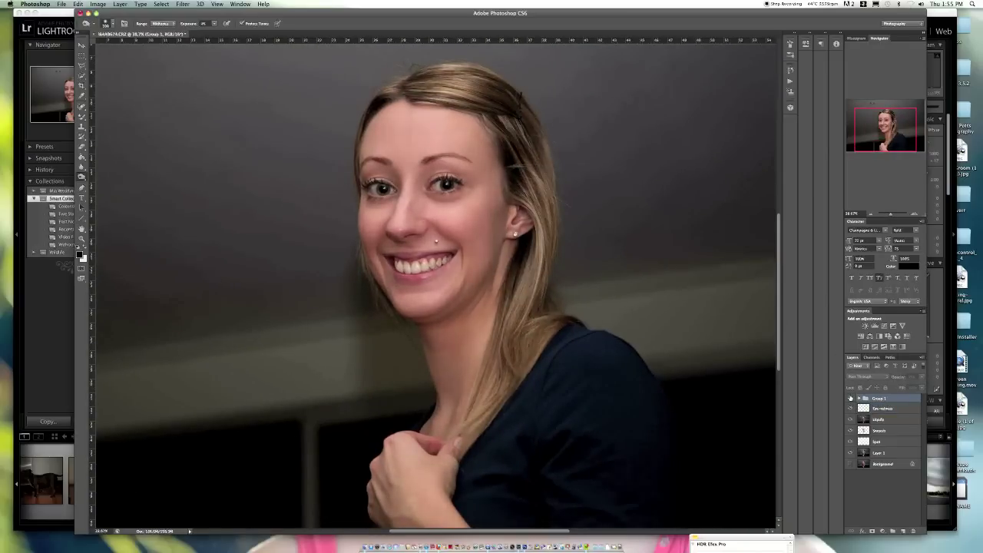
click(879, 490)
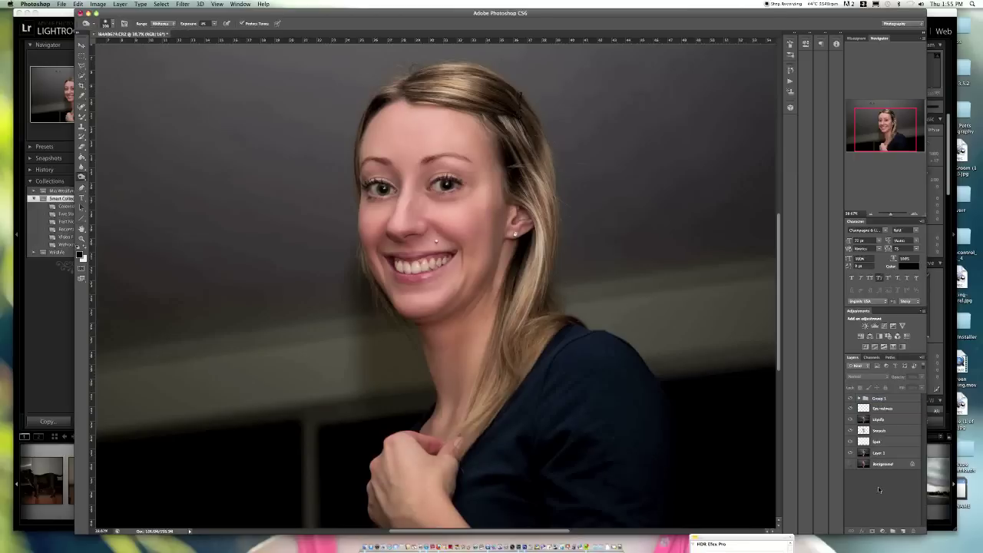
click(902, 532)
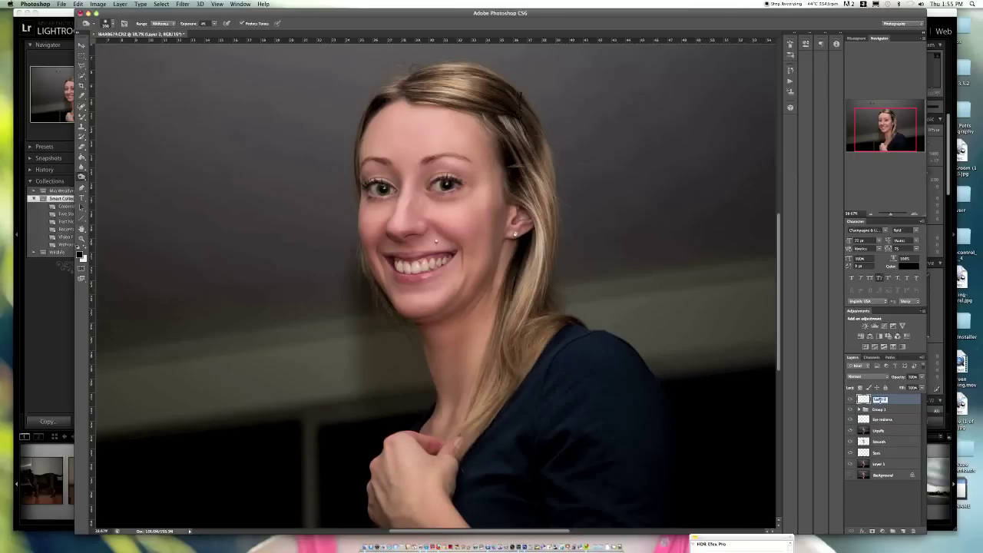
Add a Selective Color adjustment layer and brush its mask over both irises
click(902, 346)
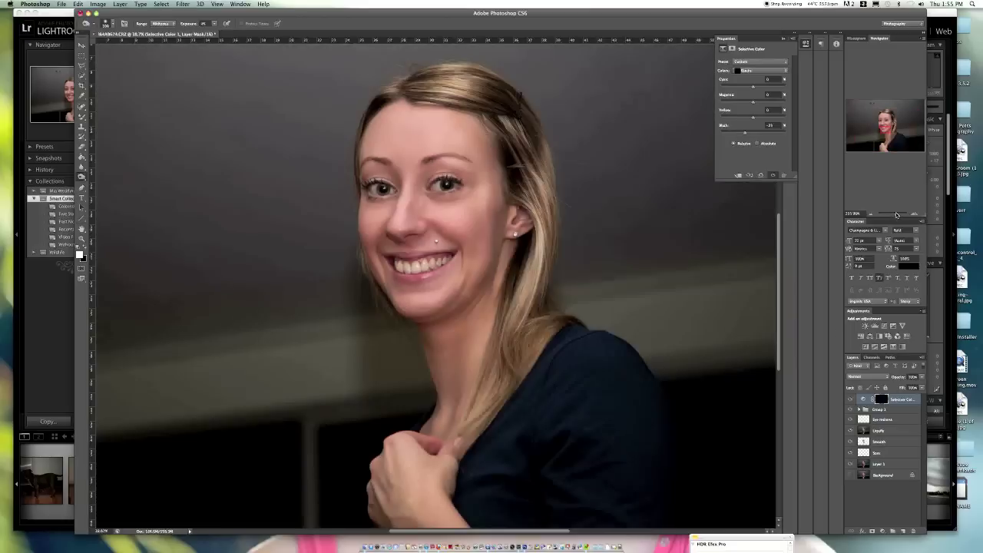
drag(896, 215, 910, 214)
click(82, 115)
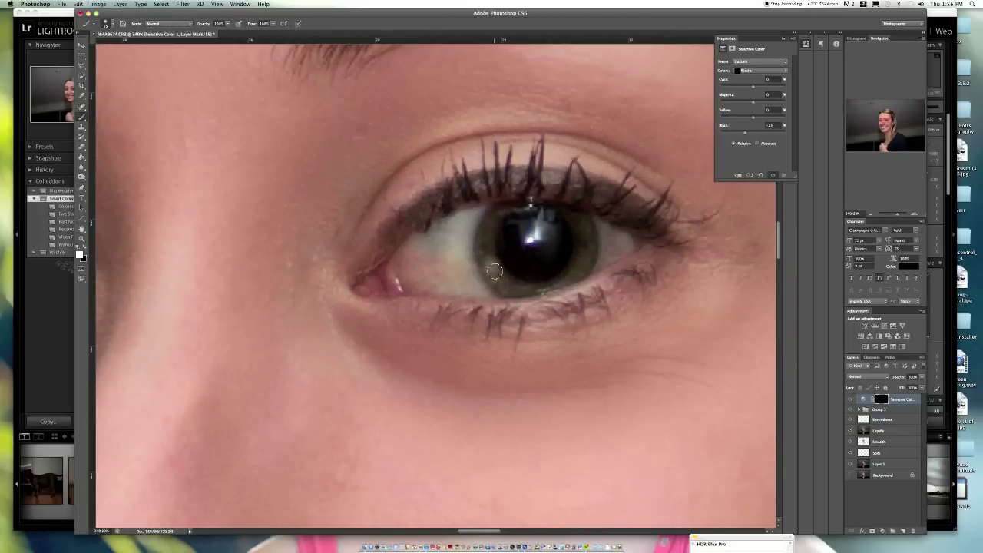
mouse_move(494, 272)
mouse_down()
mouse_move(501, 212)
mouse_move(560, 209)
mouse_up()
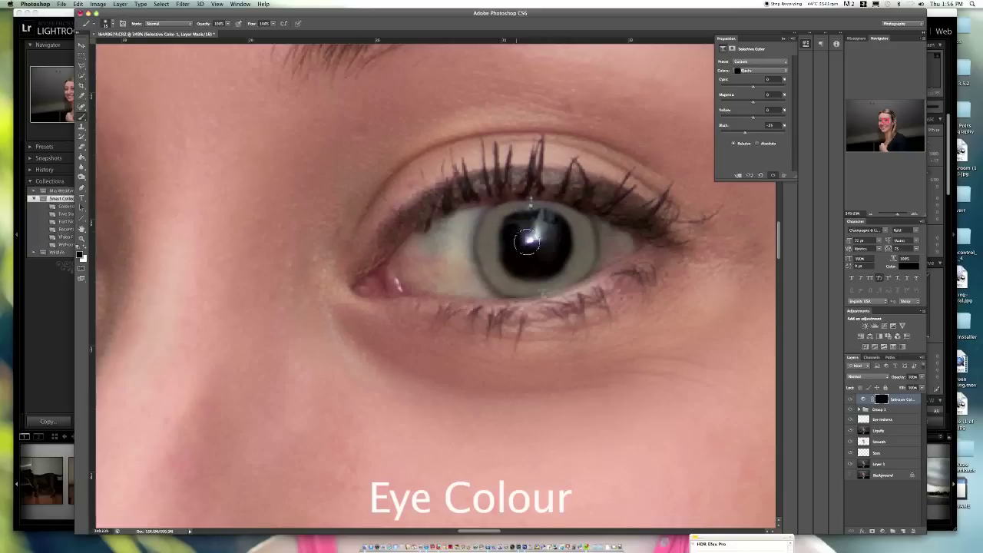
drag(495, 275, 500, 318)
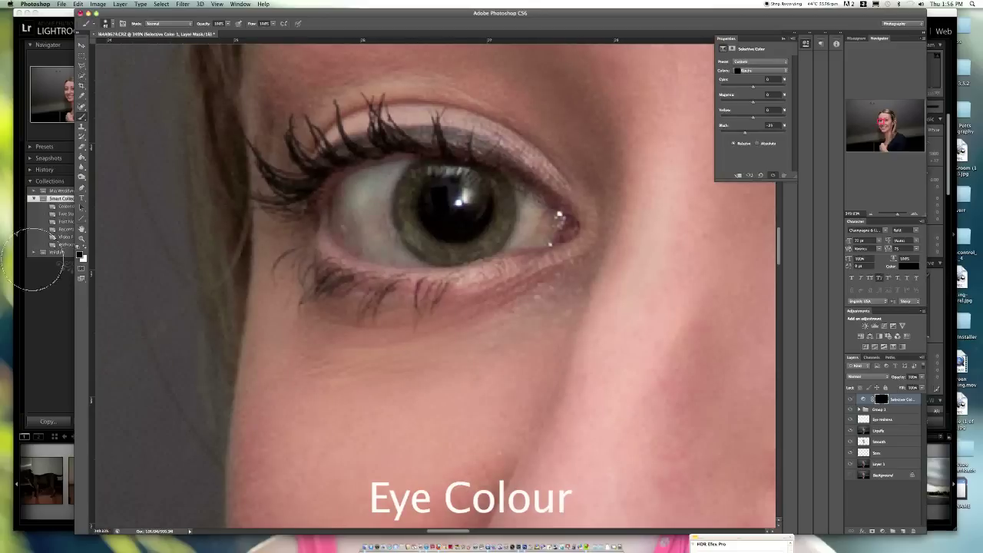
mouse_move(417, 220)
mouse_down()
mouse_move(491, 176)
mouse_move(499, 254)
mouse_up()
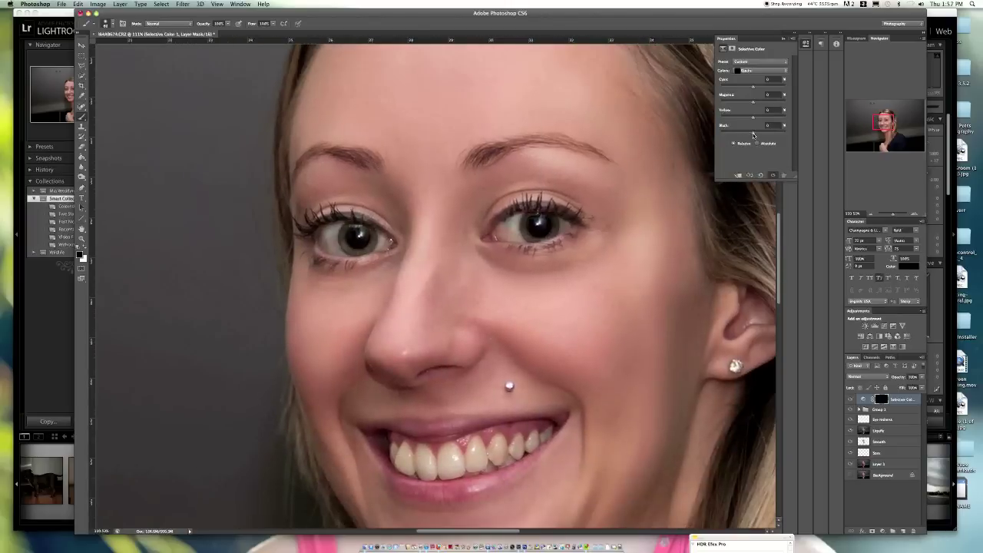
Adjust the Greens, Neutrals, Cyans and Blacks ranges in Selective Color to turn the irises teal
click(760, 70)
click(749, 37)
click(760, 70)
click(749, 104)
click(761, 69)
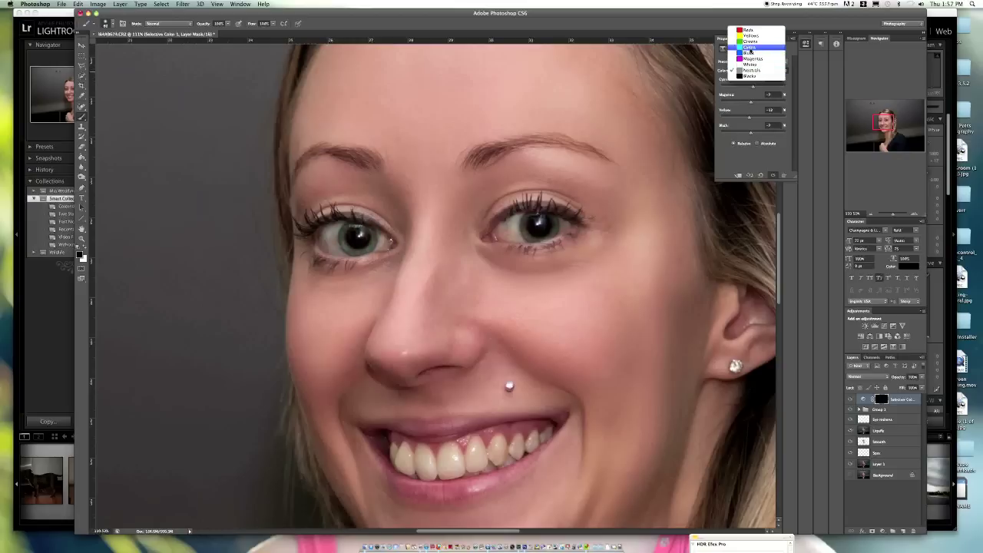
click(749, 48)
click(749, 71)
click(752, 135)
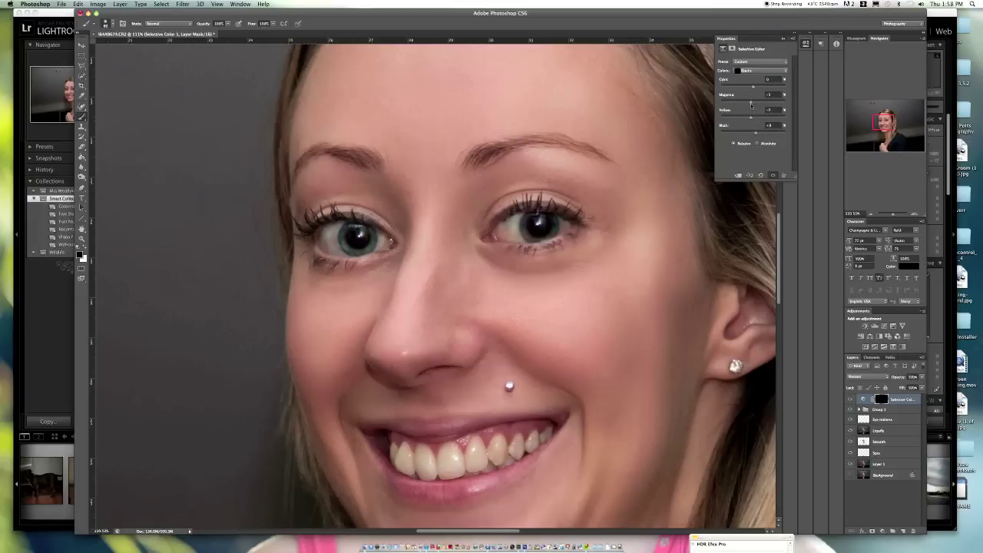
click(784, 38)
Refine the iris mask with a smaller white brush on both eyes
key(ctrl+plus)
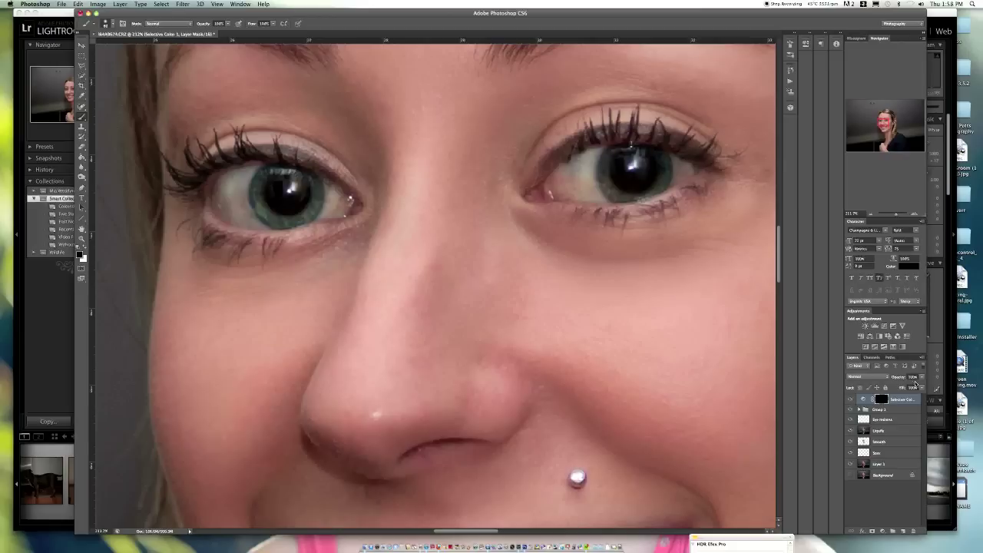
key(x)
key(bracketleft)
key(bracketleft)
key(ctrl+plus)
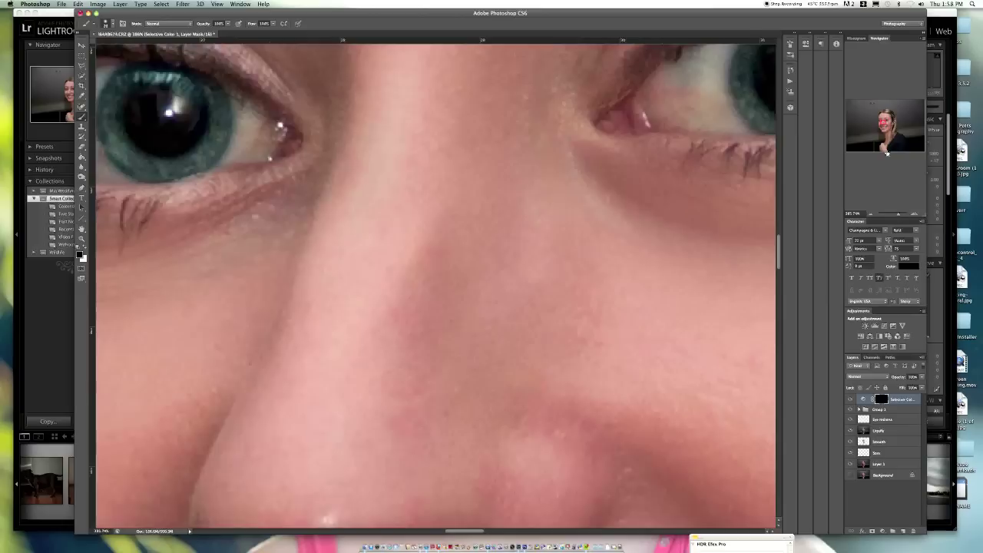
drag(726, 82, 596, 266)
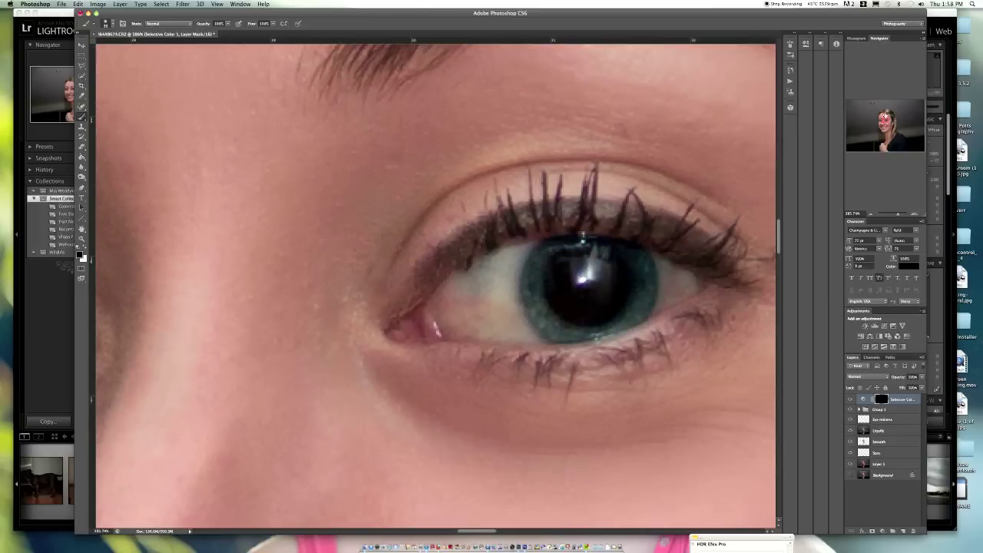
scroll(588, 292, left, 10)
key(x)
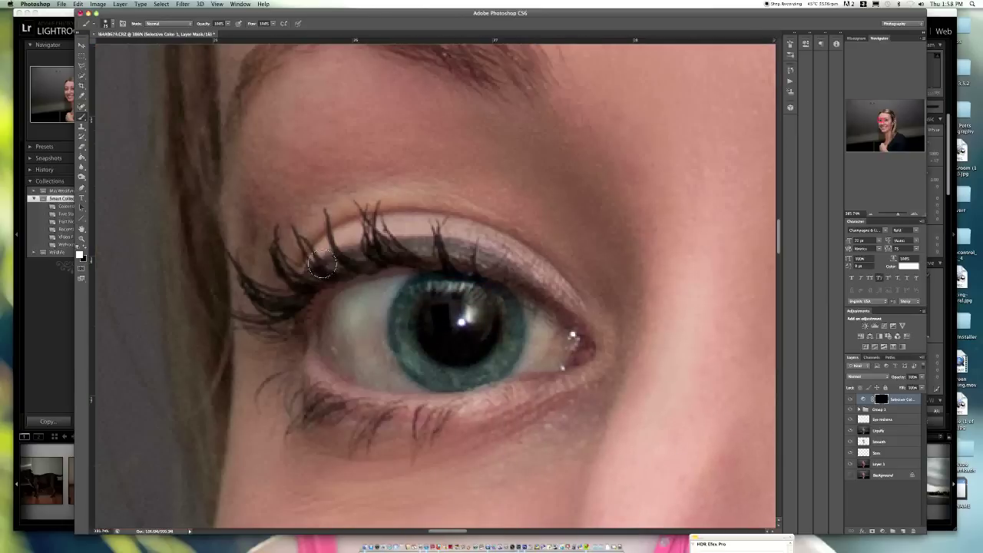
Lower the eye adjustment's opacity and view the whole photo
key(ctrl+0)
key(ctrl+plus)
drag(919, 377, 903, 385)
key(ctrl+0)
click(876, 410)
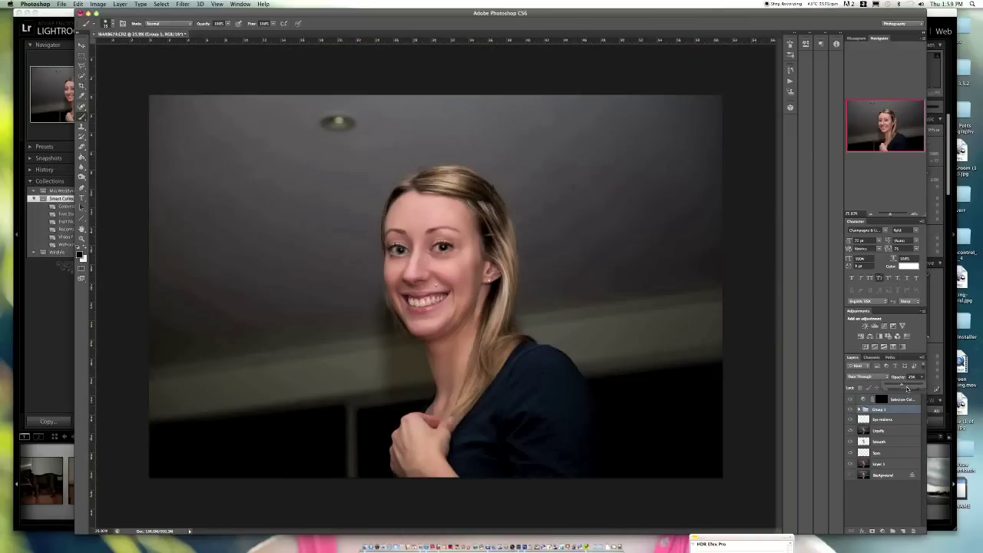
Compare the adjustments on and off, then stamp and discard a merged layer
click(848, 410)
click(873, 498)
key(ctrl+alt+shift+e)
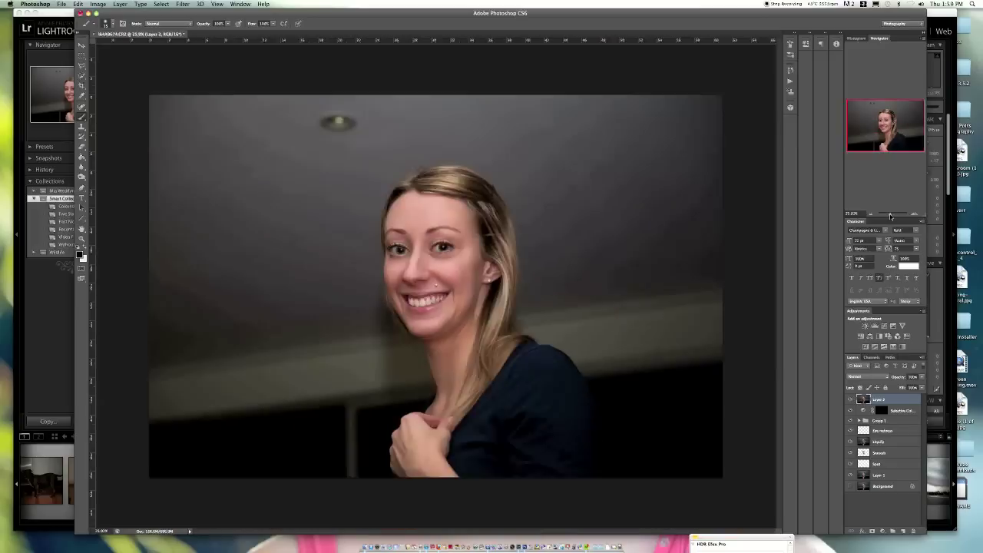
key(Delete)
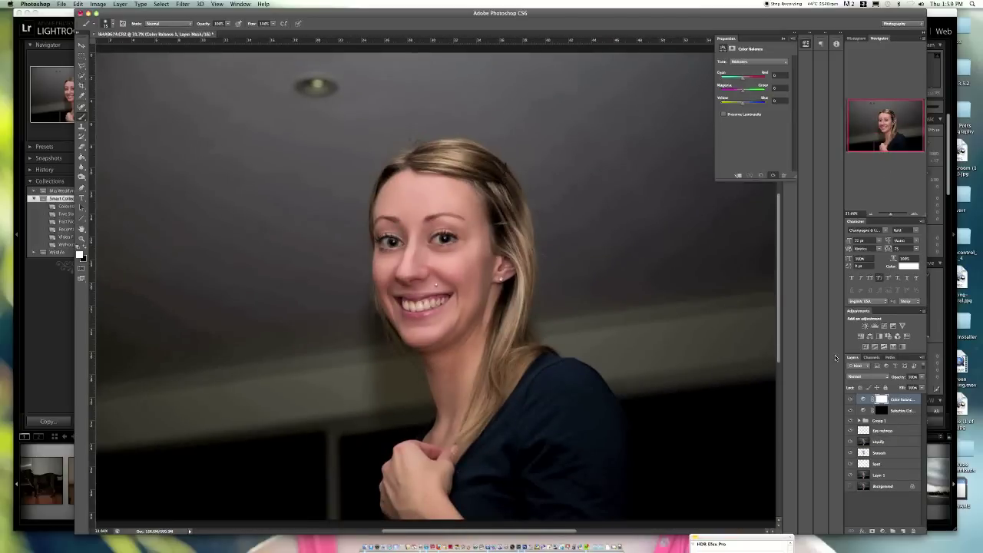
Add a Hue/Saturation adjustment layer and paint its mask onto the lower lip
click(868, 335)
drag(888, 214, 894, 217)
mouse_move(396, 354)
mouse_down()
mouse_move(476, 346)
mouse_move(592, 296)
mouse_move(621, 246)
mouse_move(583, 272)
mouse_move(445, 312)
mouse_move(311, 277)
mouse_move(354, 339)
mouse_move(376, 217)
mouse_move(645, 208)
mouse_move(307, 254)
mouse_up()
Paint lip overspill out in black and shift Hue to about -16, Lightness about -5
key(x)
mouse_move(514, 373)
mouse_down()
mouse_move(338, 338)
mouse_move(288, 230)
mouse_move(503, 170)
mouse_move(649, 201)
mouse_move(653, 234)
mouse_move(538, 222)
mouse_move(313, 235)
mouse_move(323, 261)
mouse_up()
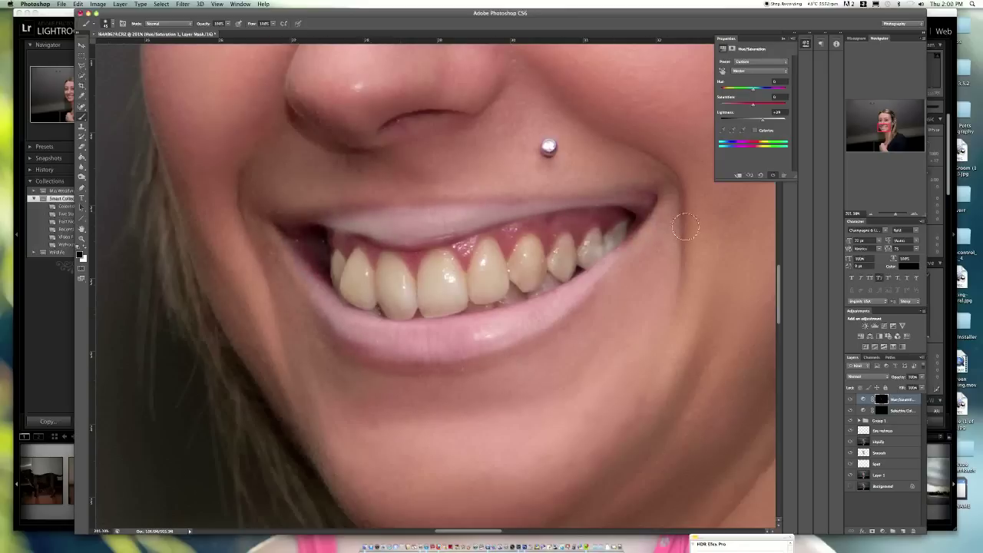
mouse_move(752, 120)
mouse_down()
mouse_move(746, 89)
mouse_move(756, 121)
mouse_up()
Reduce the lip adjustment's opacity to about 48% and stamp the visible layers
key(super+0)
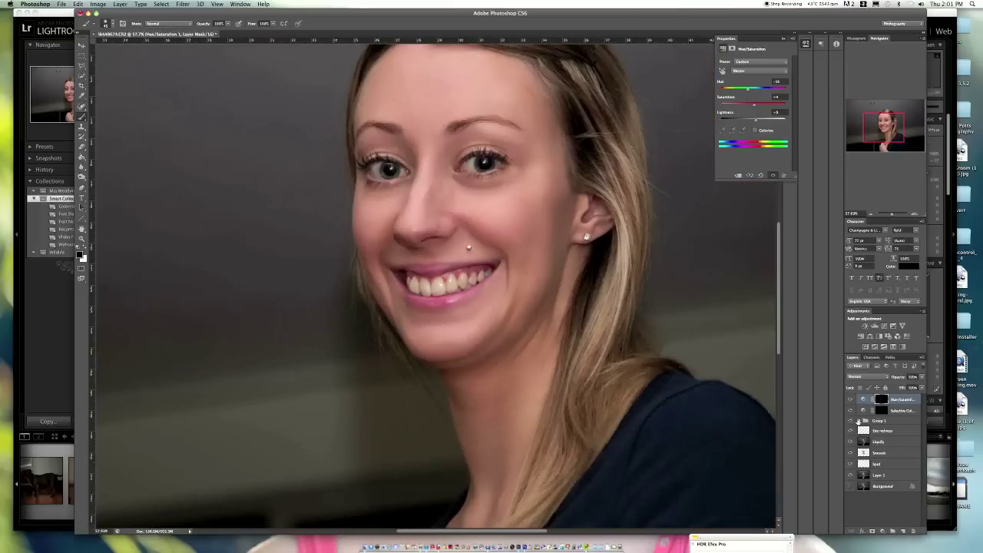
drag(921, 376, 911, 384)
scroll(435, 286, up, 5)
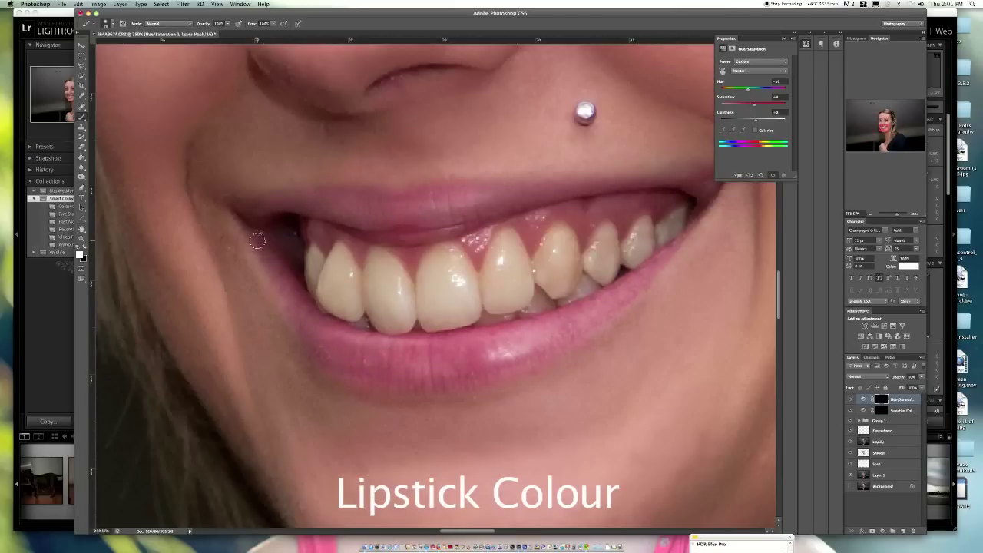
key(super+0)
drag(905, 384, 903, 384)
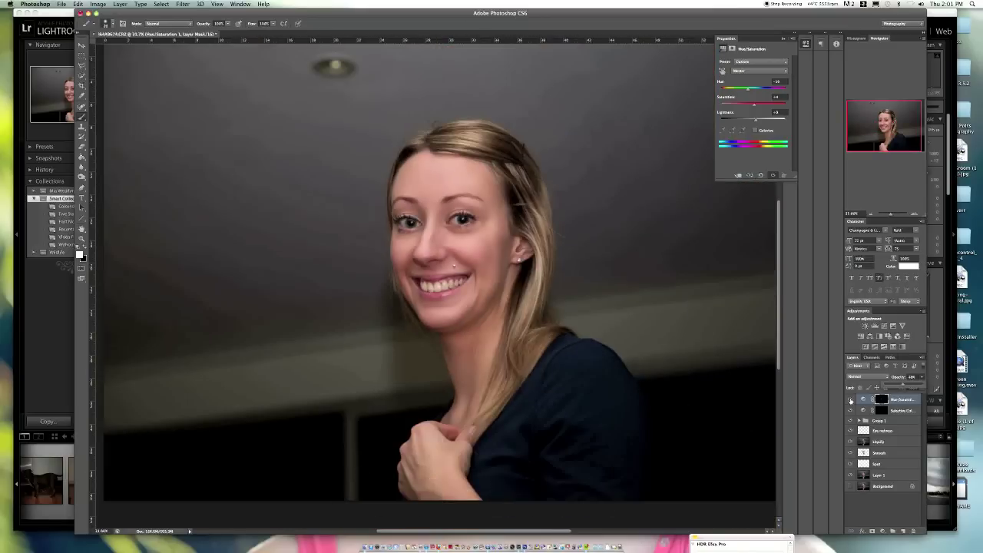
drag(897, 217, 891, 217)
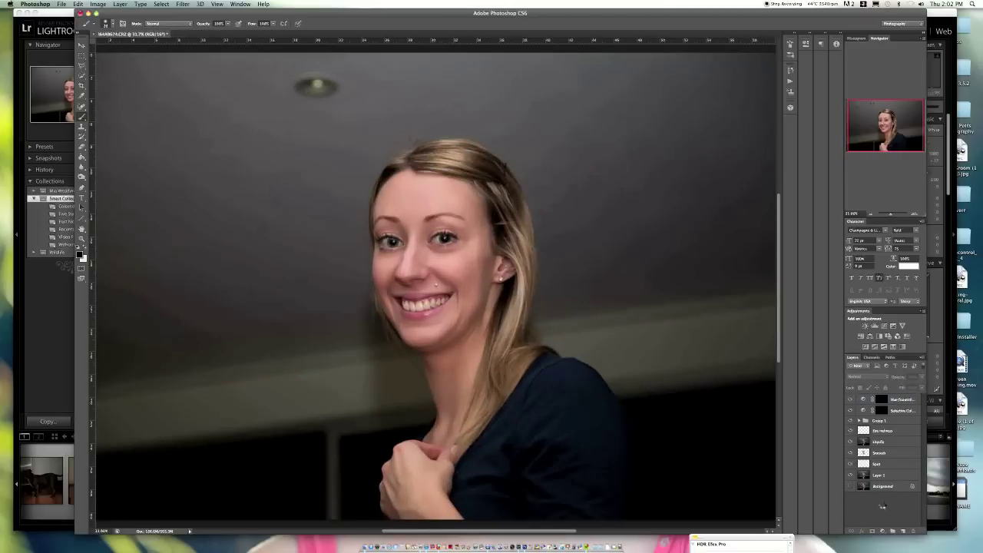
key(super+alt+shift+e)
Add a second Selective Color layer adjusting Blacks and Neutrals for a cooler cast, at lower opacity
click(902, 347)
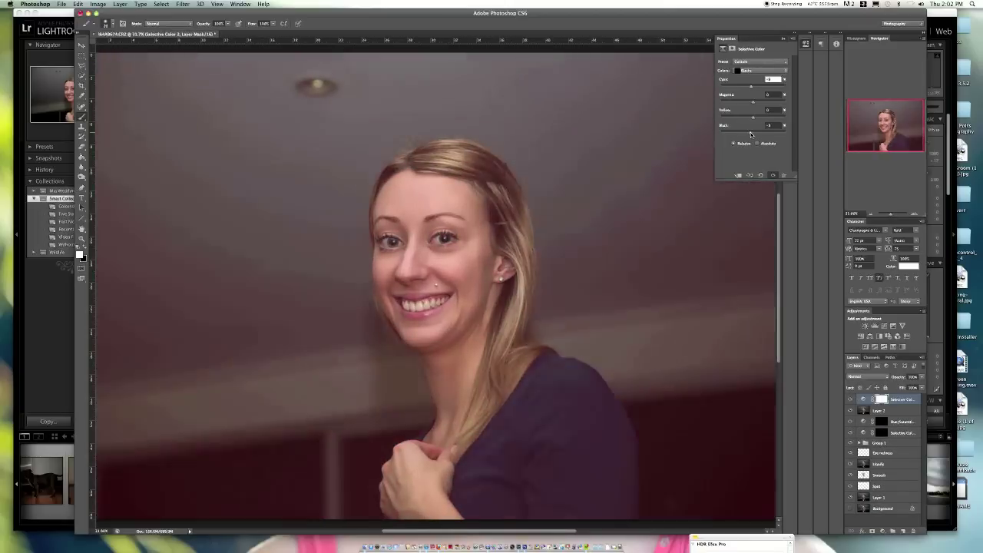
mouse_move(761, 116)
mouse_down()
mouse_move(752, 118)
mouse_move(751, 102)
mouse_up()
click(760, 70)
click(921, 377)
drag(920, 388, 900, 387)
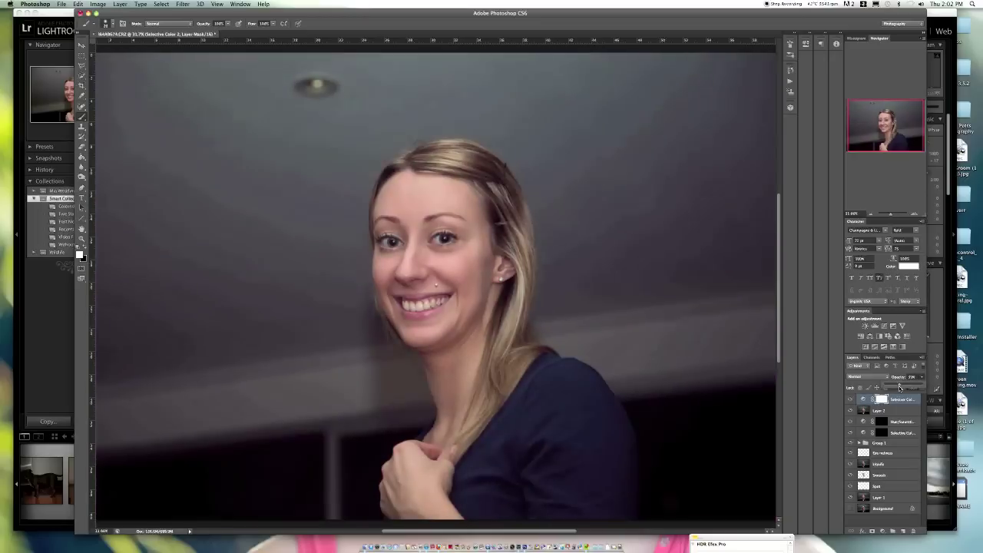
Paint black at 45% brush opacity on the Selective Color mask to remove part of it
click(83, 118)
key(x)
key(4)
key(5)
drag(442, 295, 483, 269)
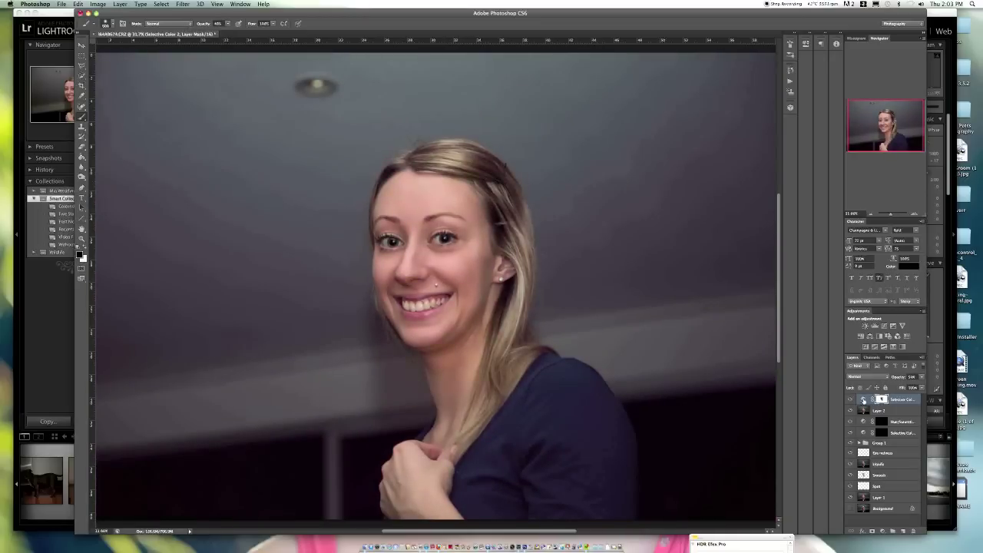
Deselect the adjustment layer and stamp all visible layers into a new merged layer
click(876, 444)
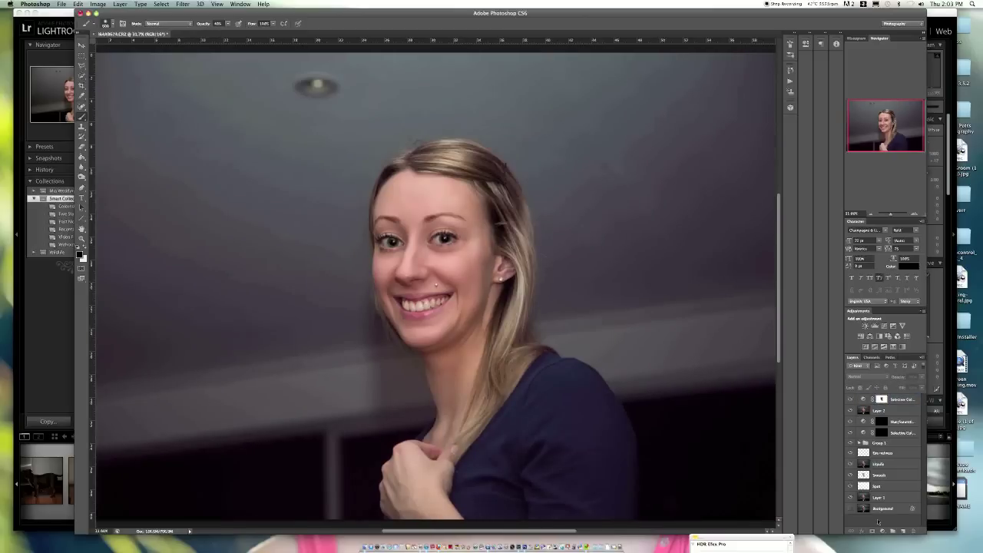
key(ctrl+shift+alt+e)
key(v)
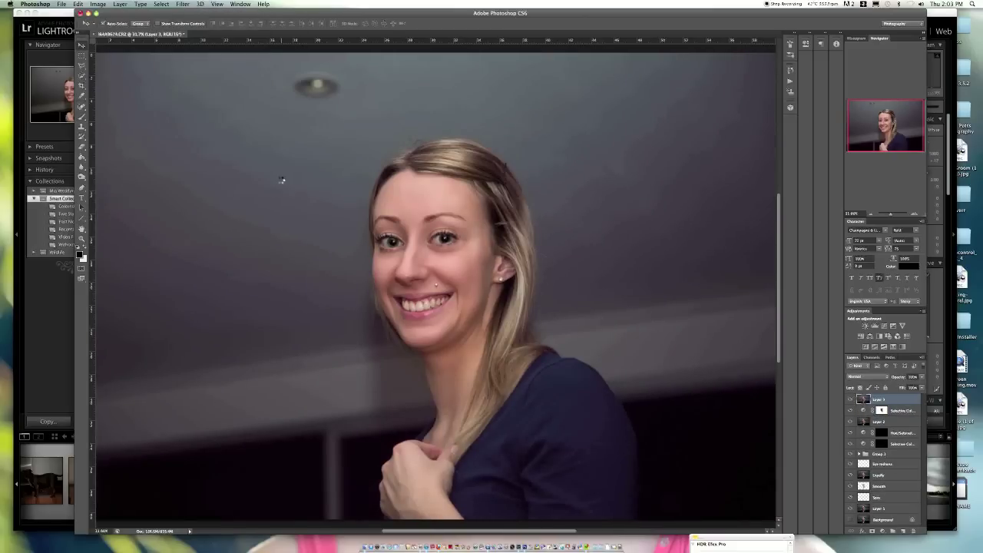
Apply Color Efex Pro 4 Brilliance/Warmth at 85% opacity and lower Selective Color to 33%
key(ctrl+f)
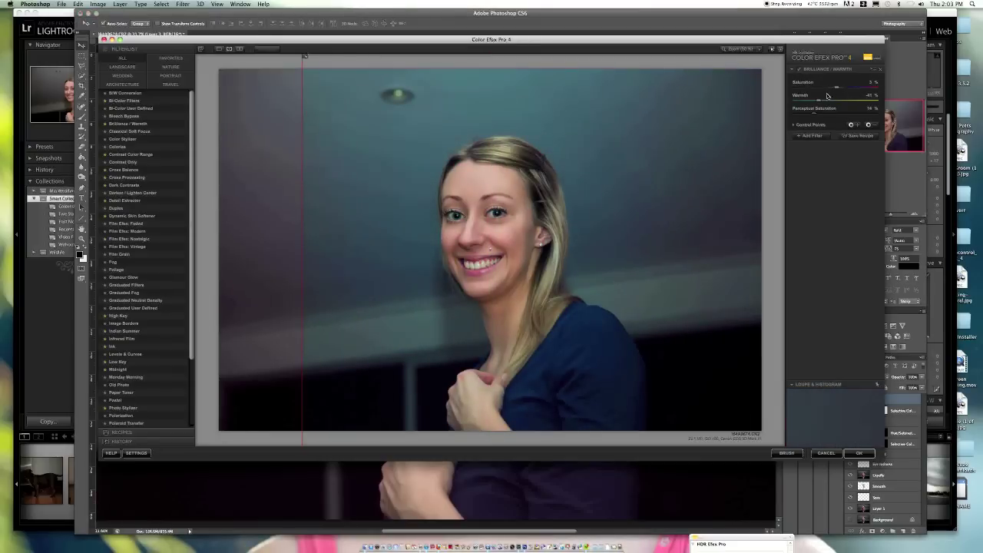
key(Return)
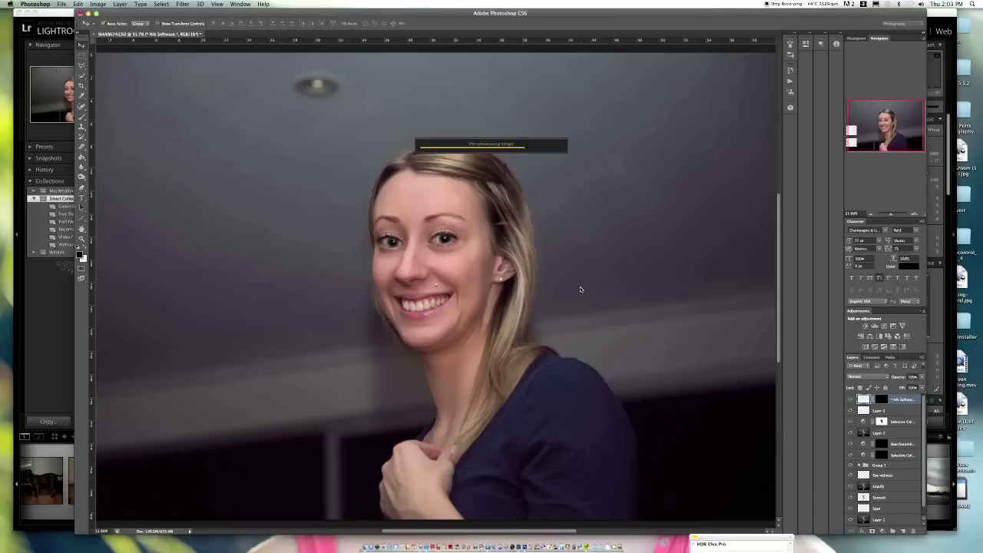
drag(897, 377, 876, 384)
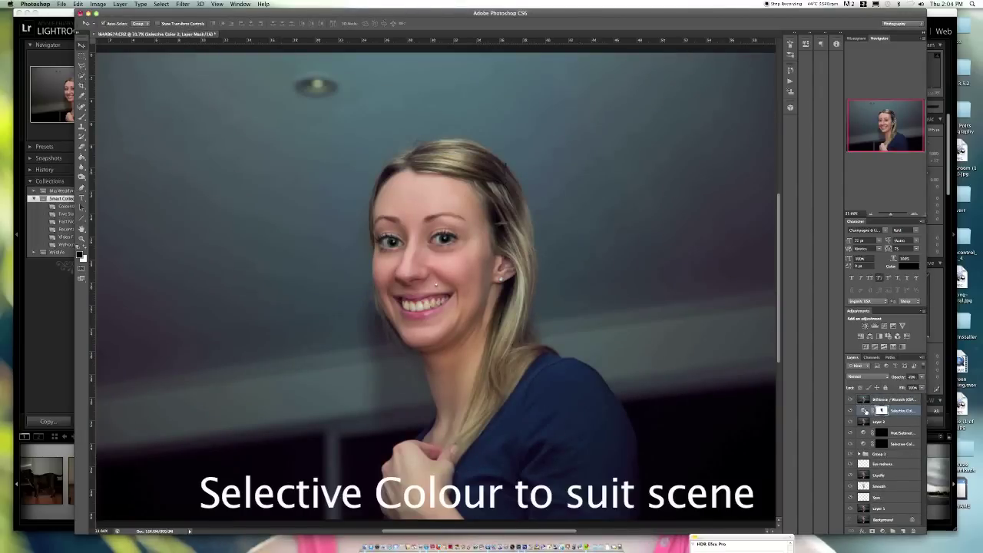
drag(921, 384, 913, 384)
Stamp the visible layers into a new layer and bring up High Pass at 3.6 pixels
click(896, 400)
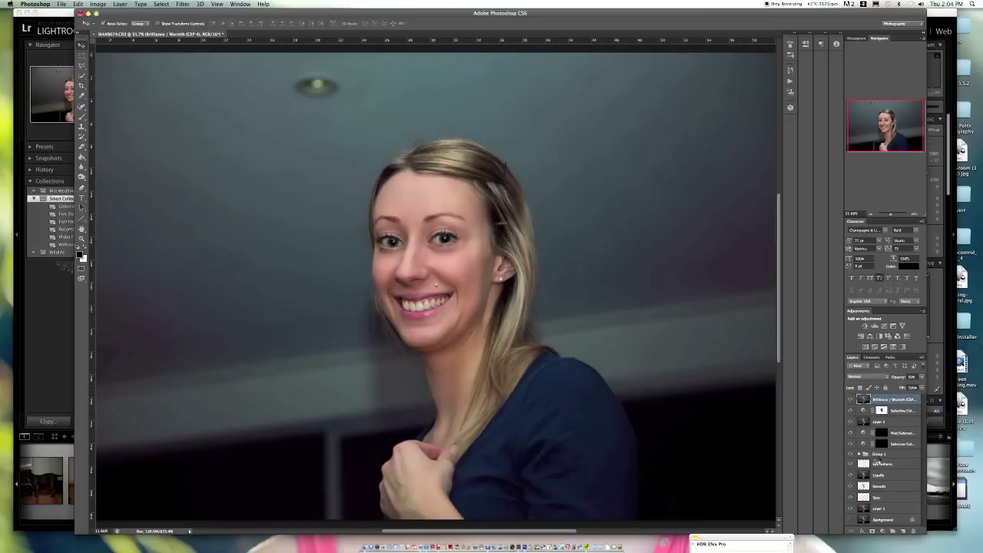
key(ctrl+alt+shift+e)
click(182, 4)
click(290, 159)
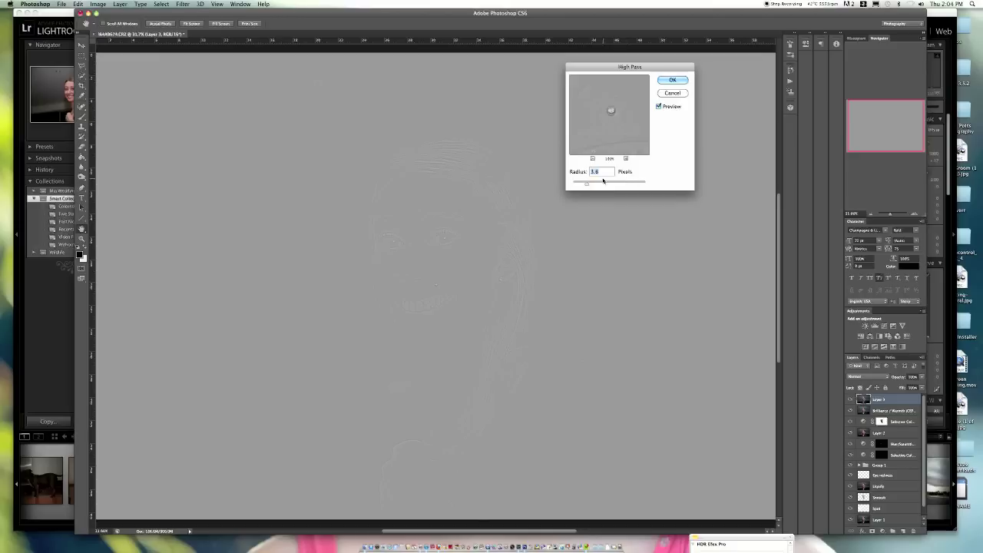
Apply High Pass at 3.6 pixels and set the layer to Overlay blending
click(672, 80)
click(868, 376)
click(864, 439)
mouse_move(883, 215)
mouse_down()
mouse_move(910, 215)
mouse_move(899, 215)
mouse_up()
Add a black mask to the sharpening layer and paint white over the face
alt+click(873, 530)
key(b)
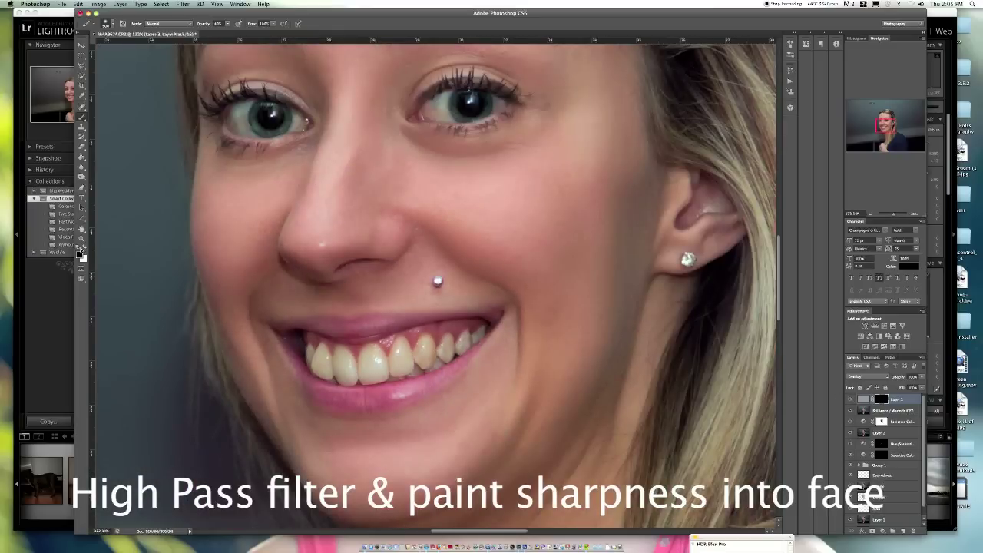
key(x)
key(ctrl+minus)
key(ctrl+minus)
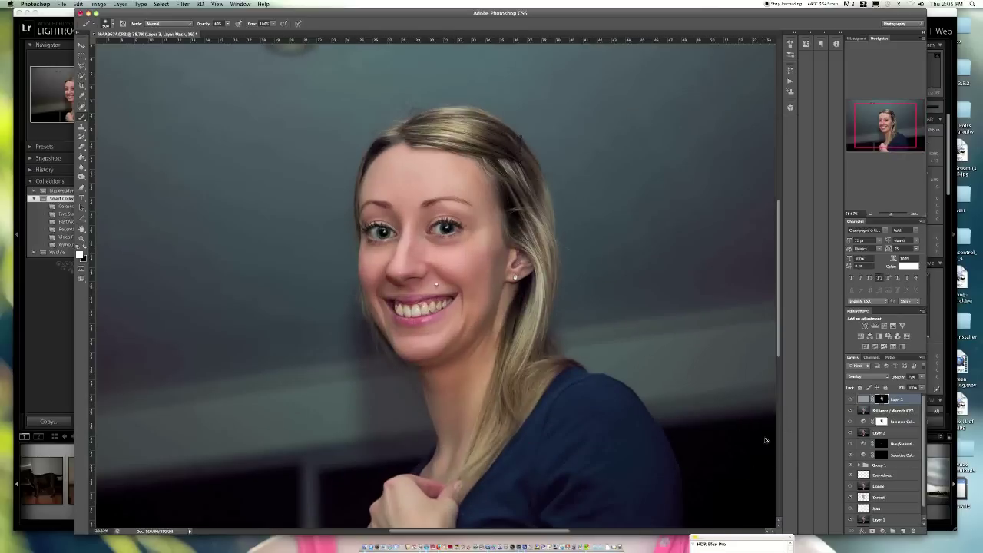
Stamp visible layers into Layer 4, compare before and after, and save back to Lightroom
key(ctrl+alt+shift+e)
key(v)
scroll(851, 445, down, 1)
scroll(851, 495, up, 1)
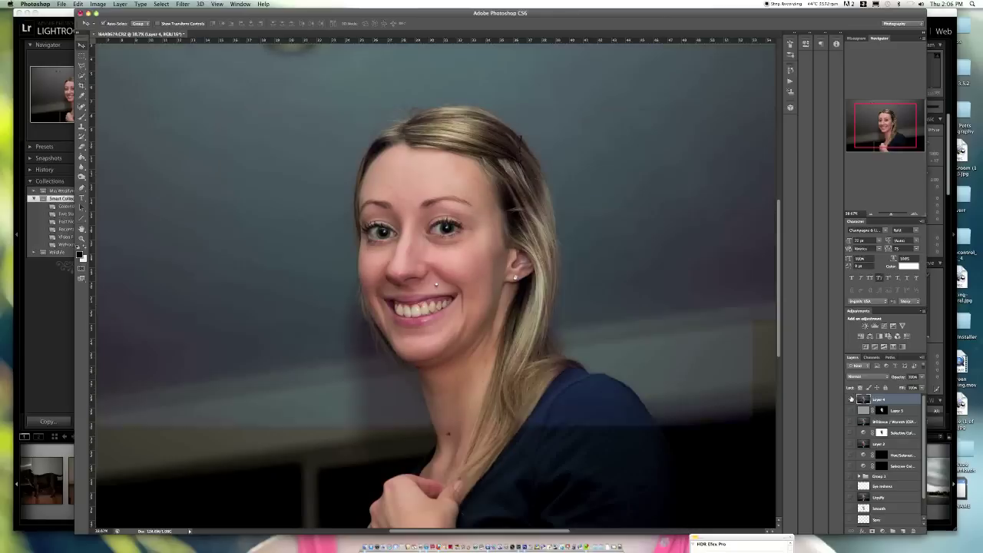
click(852, 399)
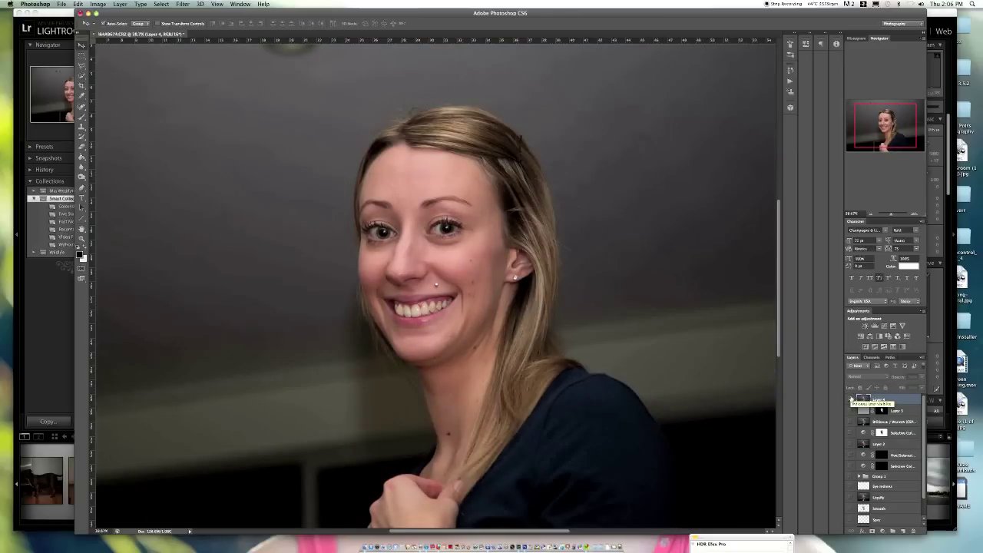
click(851, 400)
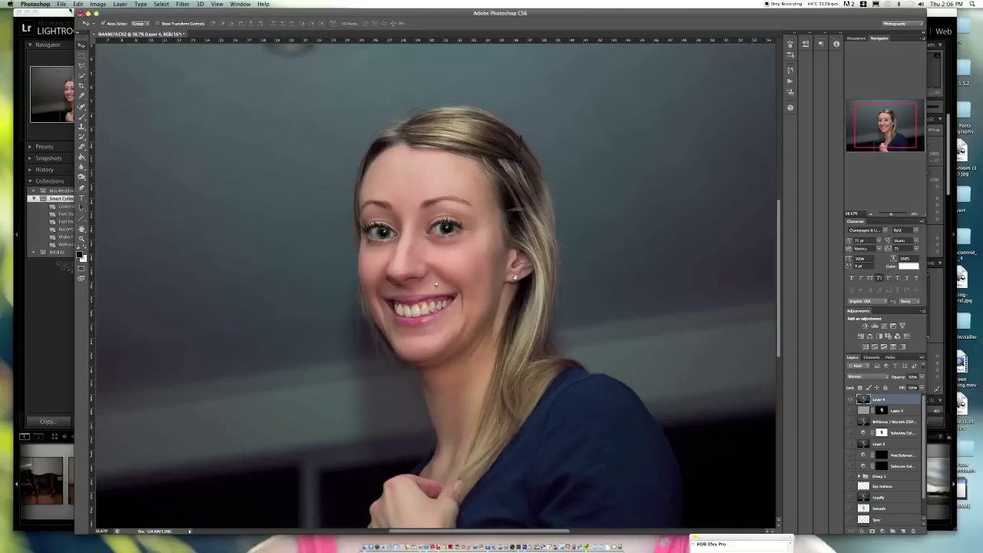
click(64, 3)
click(96, 66)
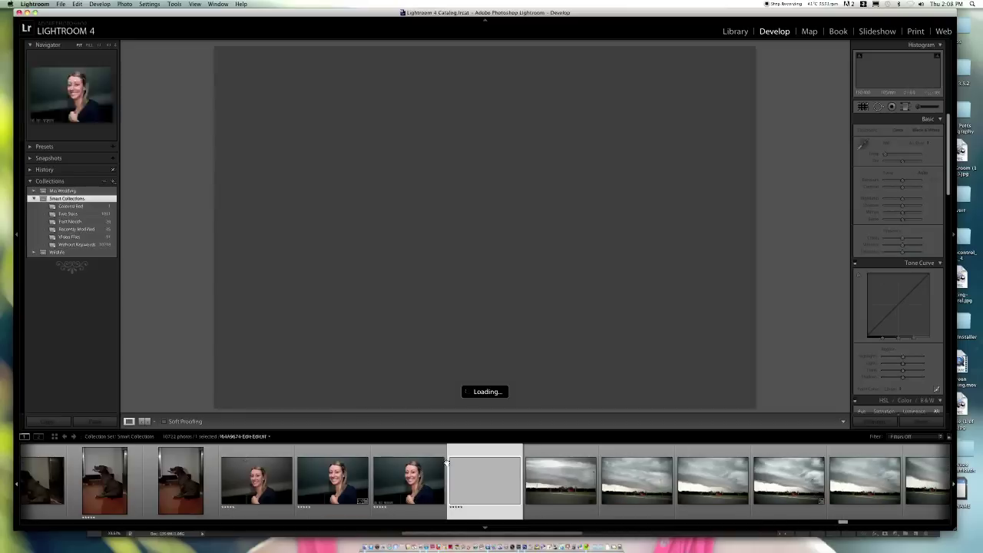
Brush a Teeth Whitening adjustment across every tooth with the mask overlay shown, then hide the overlay
click(261, 487)
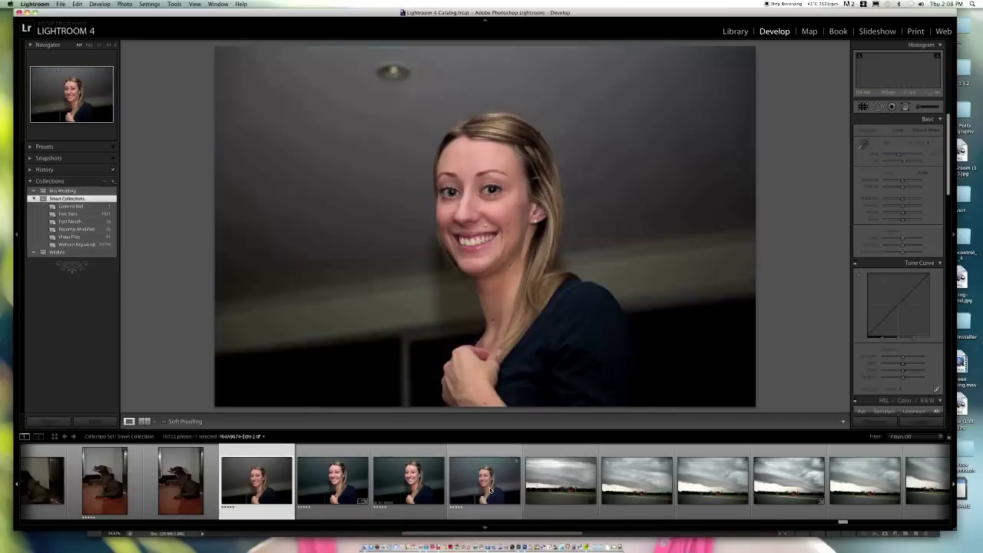
key(F6)
key(k)
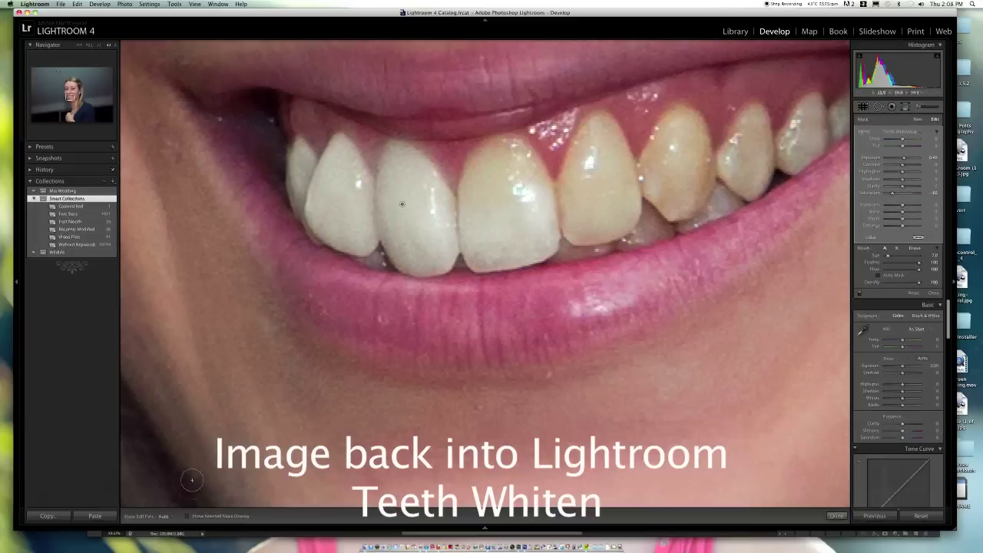
key(o)
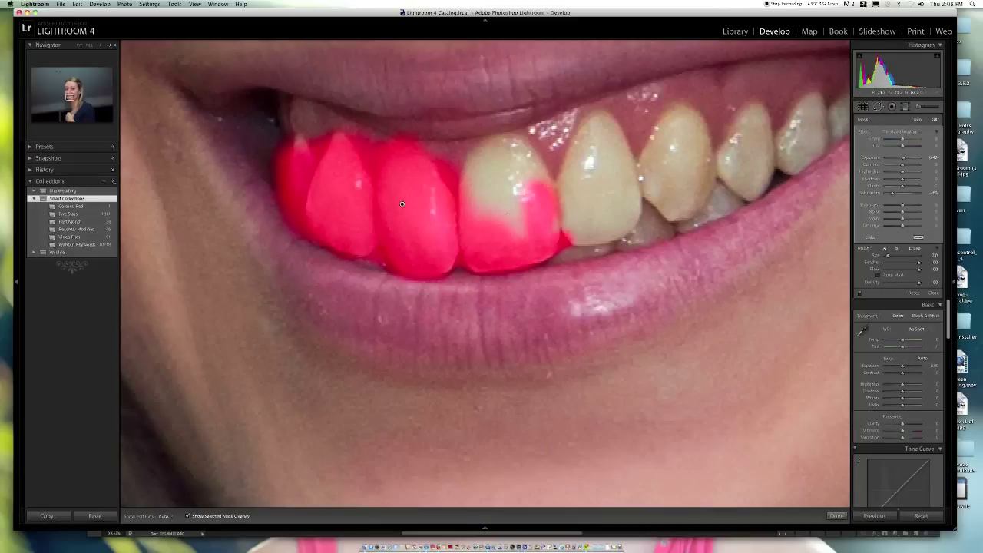
drag(499, 146, 530, 215)
drag(410, 206, 152, 329)
drag(338, 346, 361, 261)
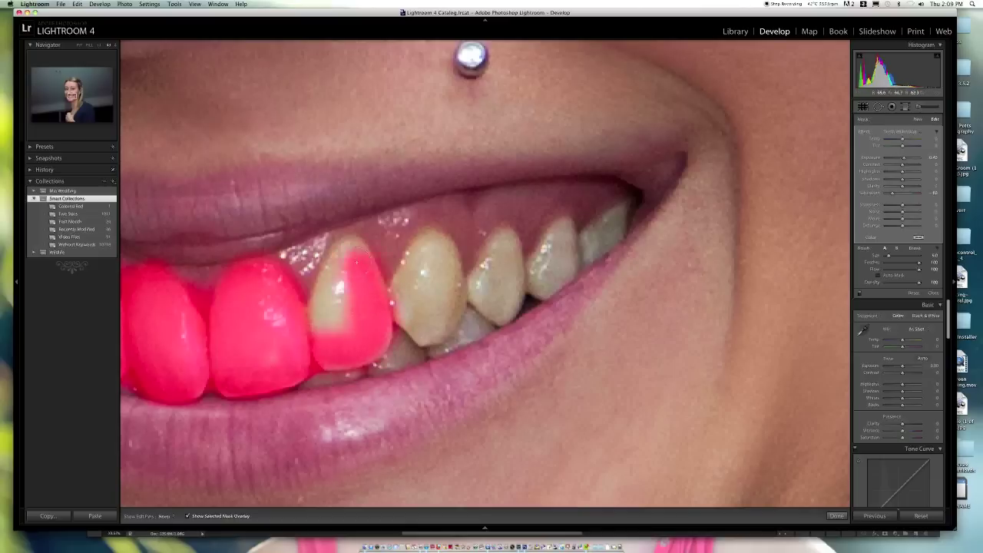
drag(415, 330, 445, 253)
mouse_move(438, 322)
mouse_down()
mouse_move(530, 261)
mouse_move(614, 222)
mouse_up()
click(198, 516)
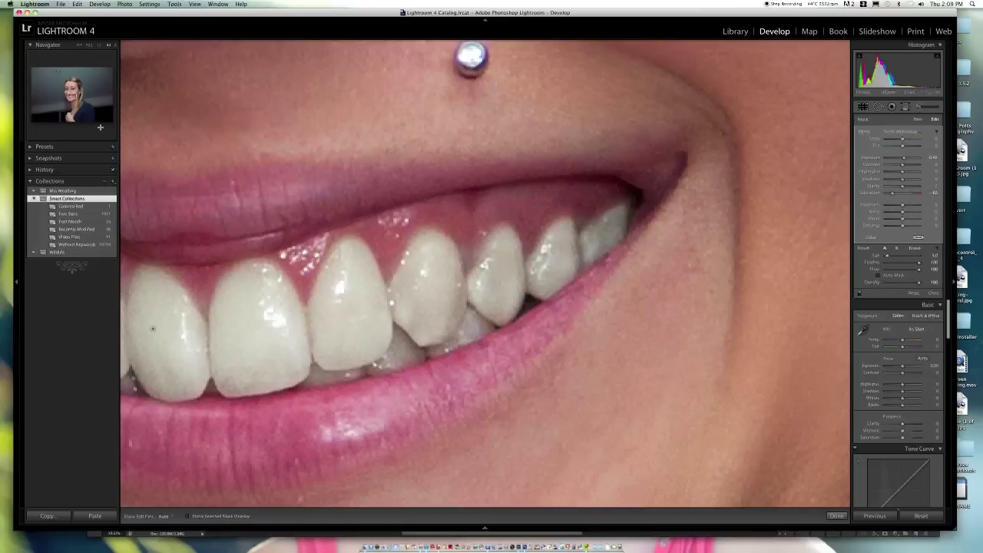
Exit the teeth brush adjustment and undo an accidental horizontal flip
key(z)
key(k)
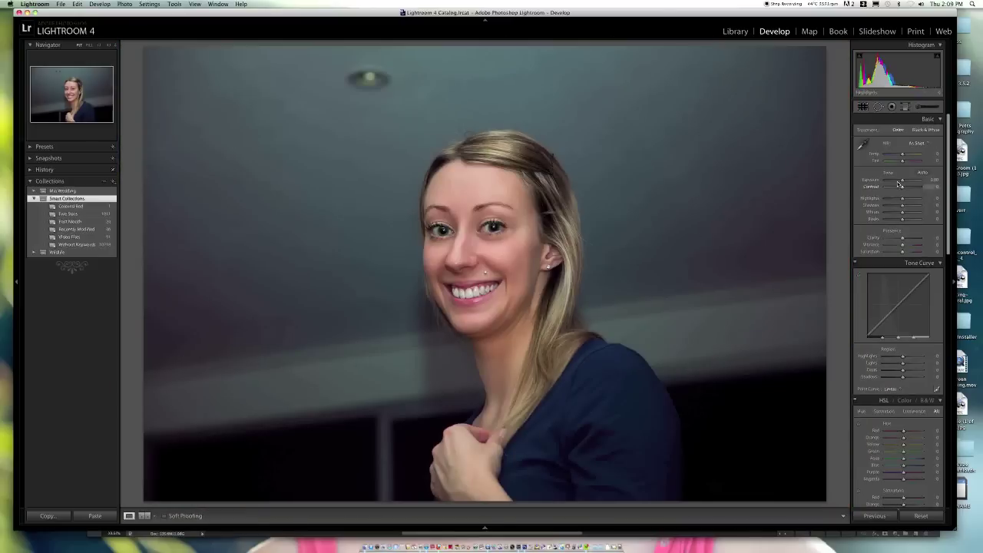
key(k)
key(k)
key(super+shift+slash)
text(fl)
click(300, 56)
key(super+shift+slash)
click(302, 41)
Adjust contrast, shadows, whites, blacks, clarity and white balance, and raise Saturation to +22
drag(903, 187, 906, 219)
drag(903, 237, 912, 238)
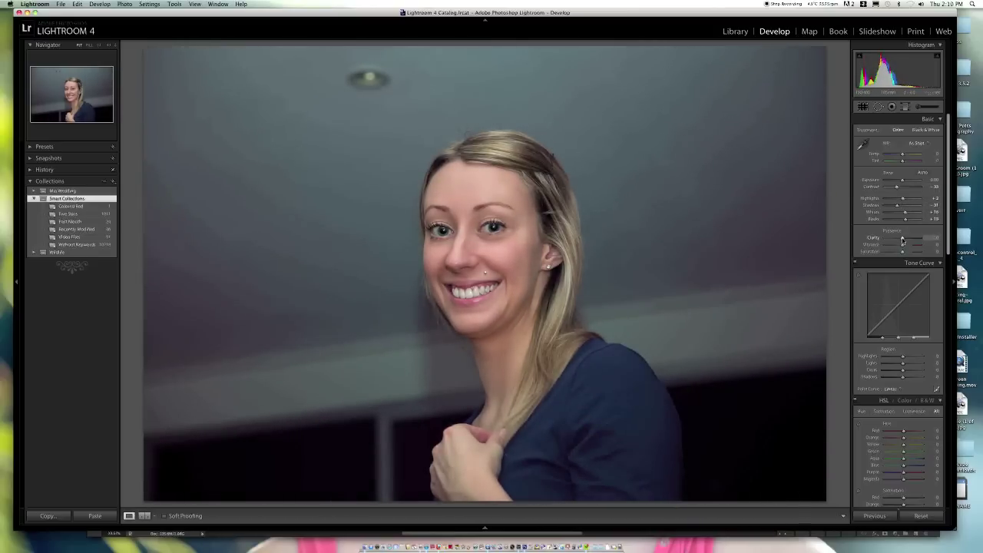
key(z)
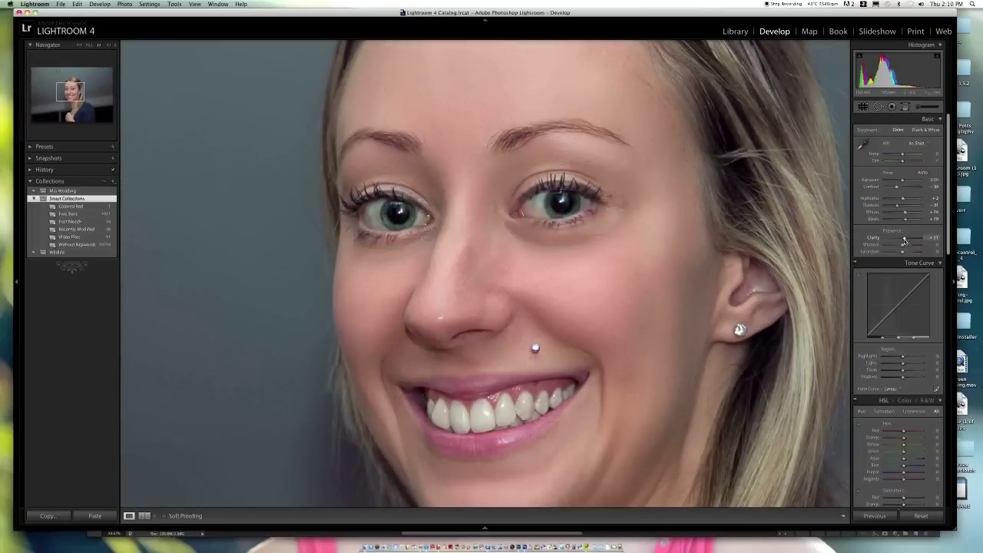
key(z)
drag(897, 188, 899, 188)
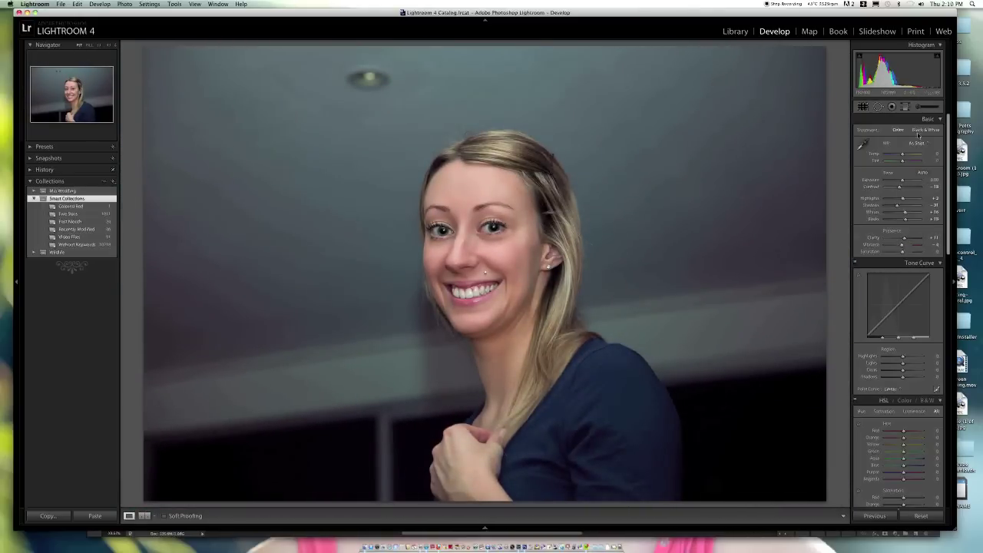
drag(902, 160, 904, 159)
scroll(910, 184, down, 3)
drag(904, 185, 908, 187)
Add a dark post-crop vignette, crop tighter with a golden-spiral guide, and set Blue Saturation to -20
scroll(903, 180, down, 15)
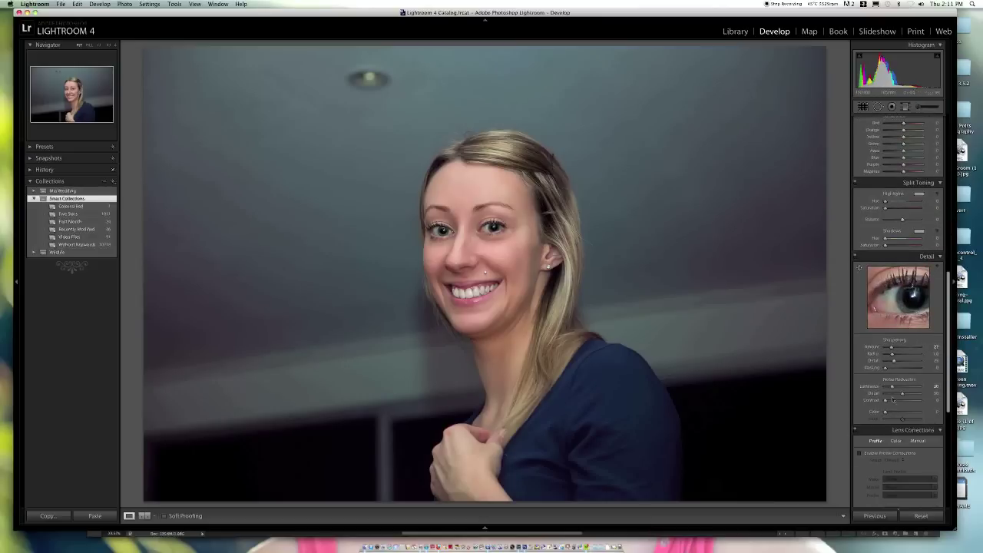
scroll(899, 369, down, 5)
drag(906, 445, 898, 446)
key(r)
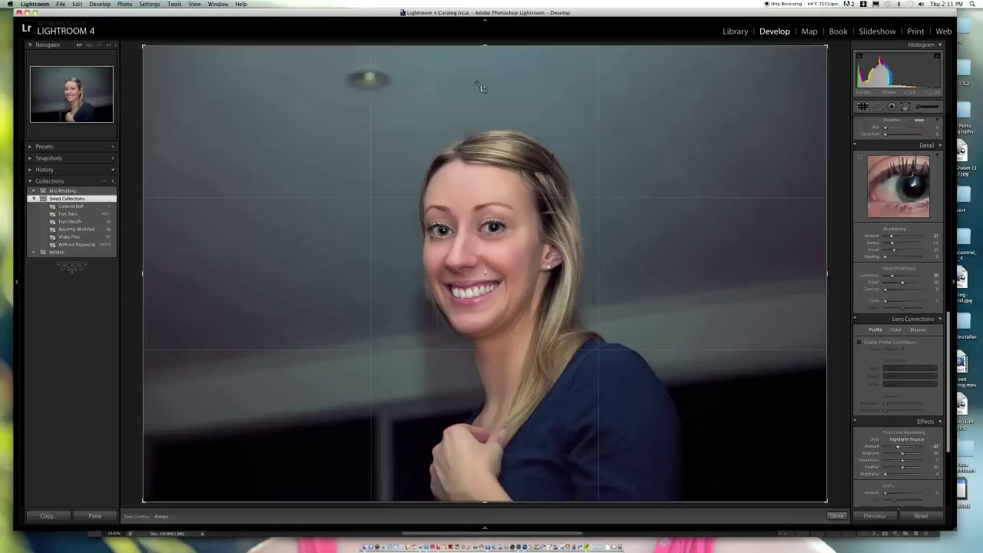
key(o)
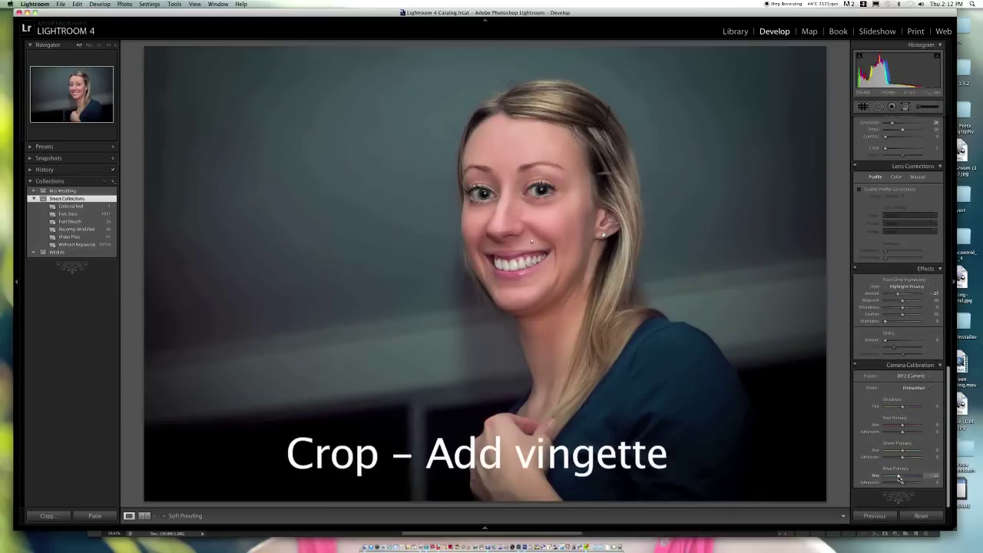
drag(903, 481, 900, 483)
click(486, 528)
Toggle between the original and edited portrait thumbnails in the filmstrip, ending on the unedited original
click(256, 480)
click(486, 480)
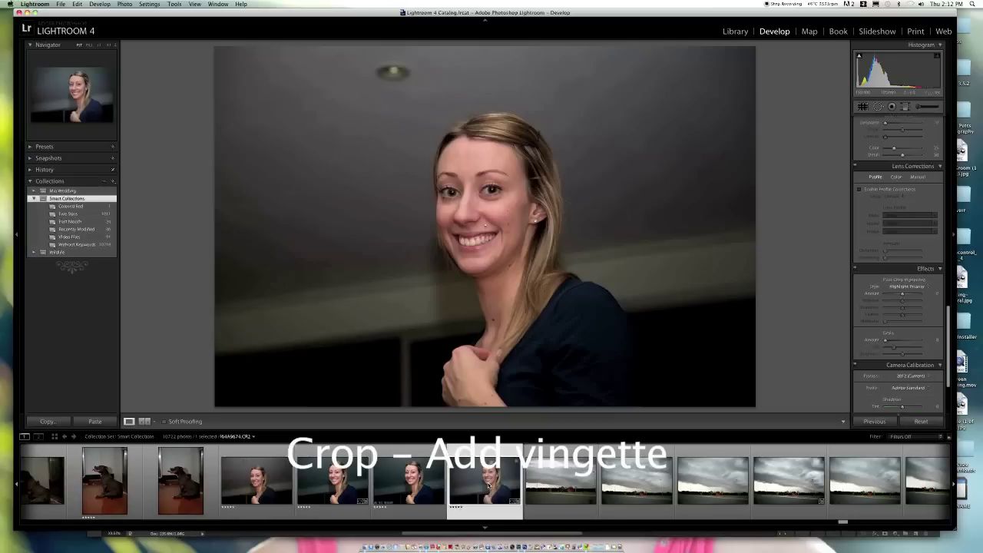
click(256, 480)
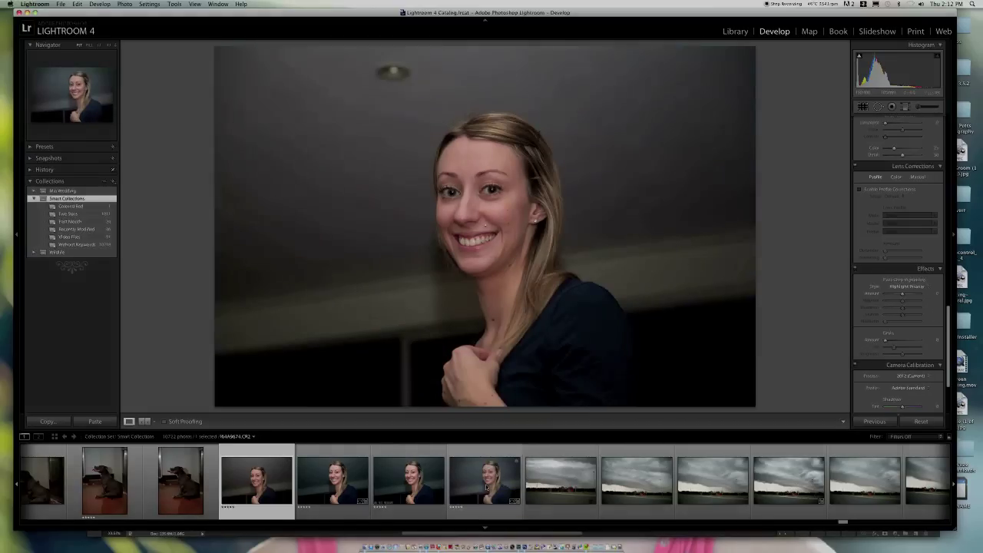